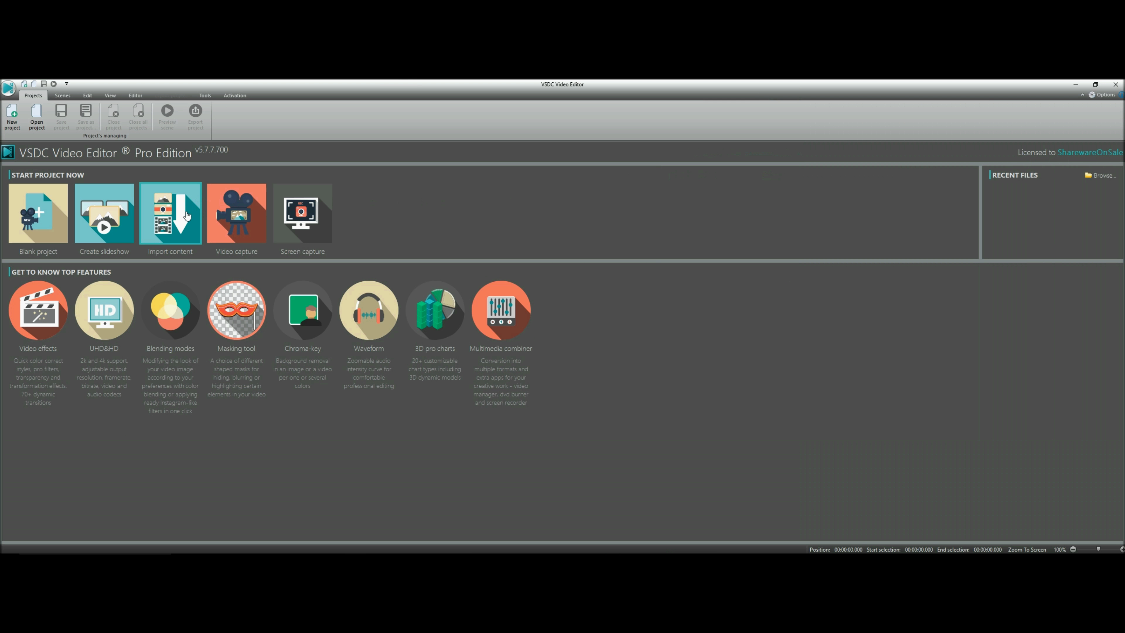
Import the 'How to make 4k in windows movie maker' recording to start a new project
left_click(176, 216)
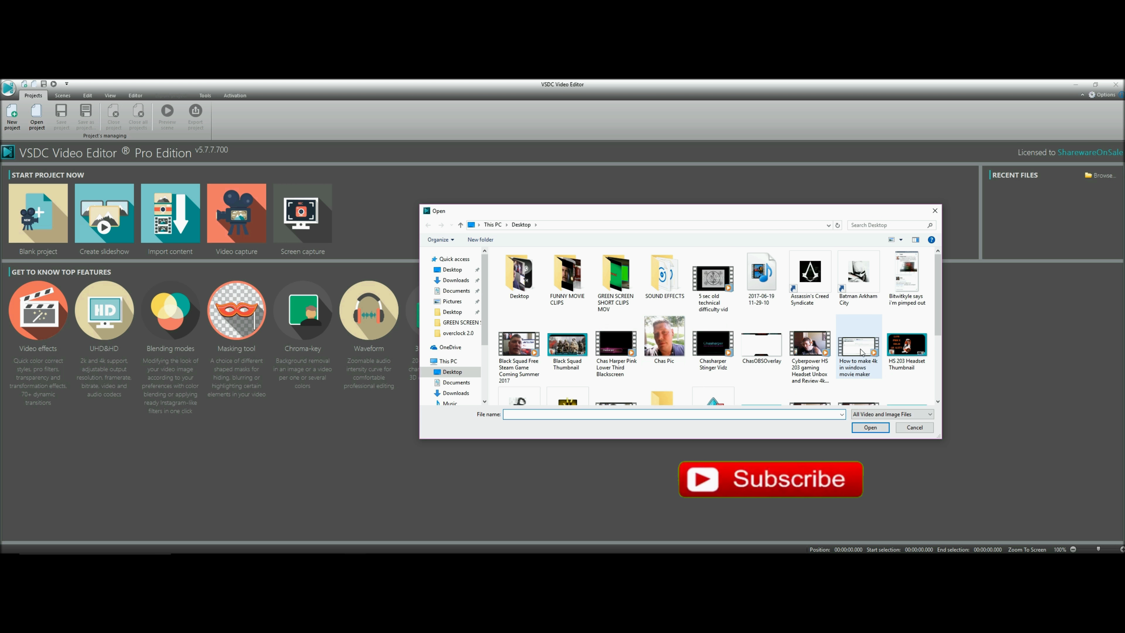
key("Escape")
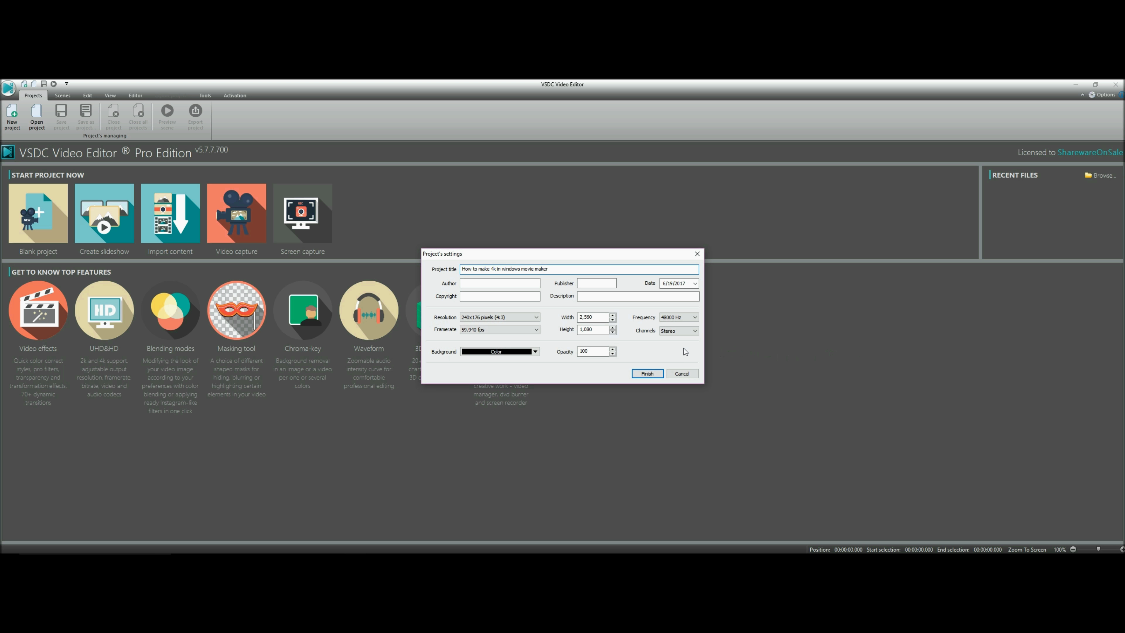
Enter the publisher and create the project at Ultra HD 4K 3840x2160, 59.940 fps
left_click(589, 283)
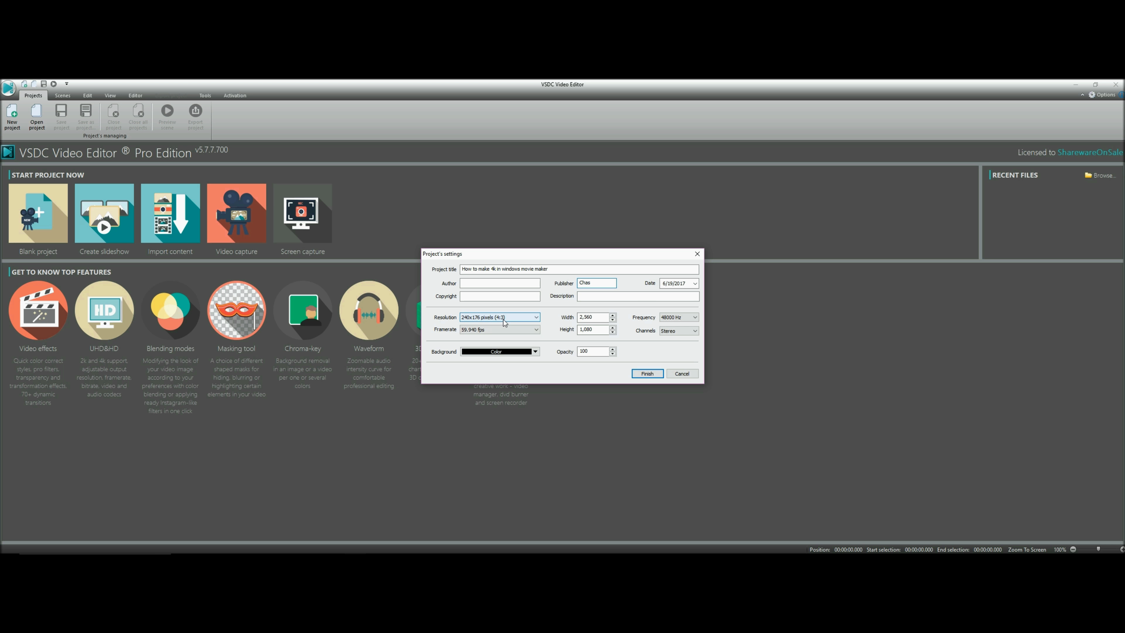
left_click(537, 319)
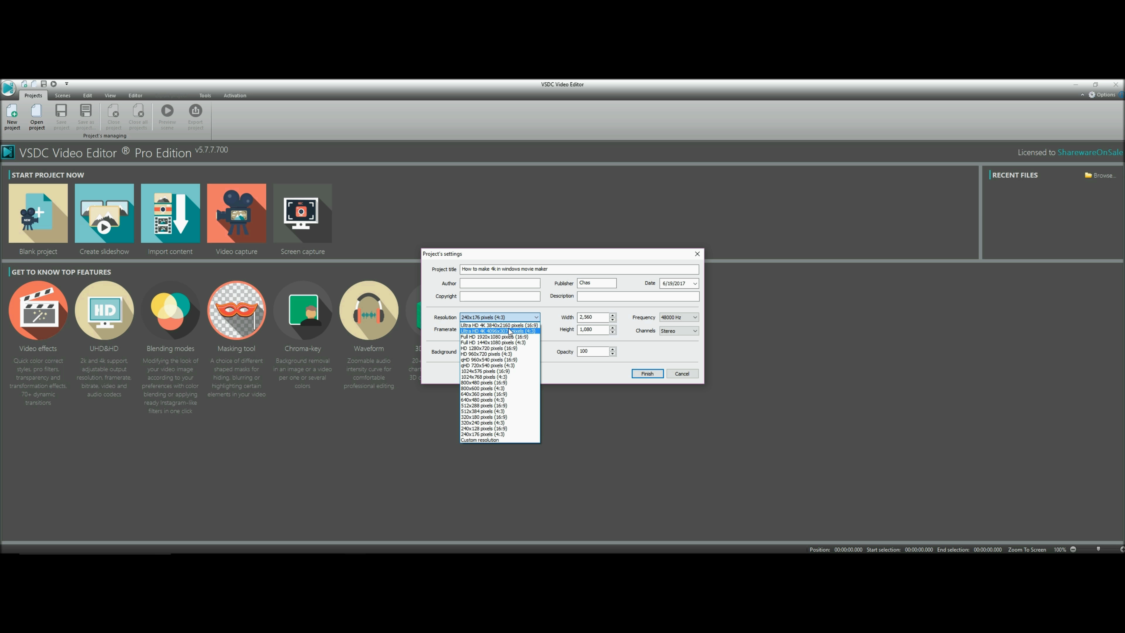
left_click(498, 326)
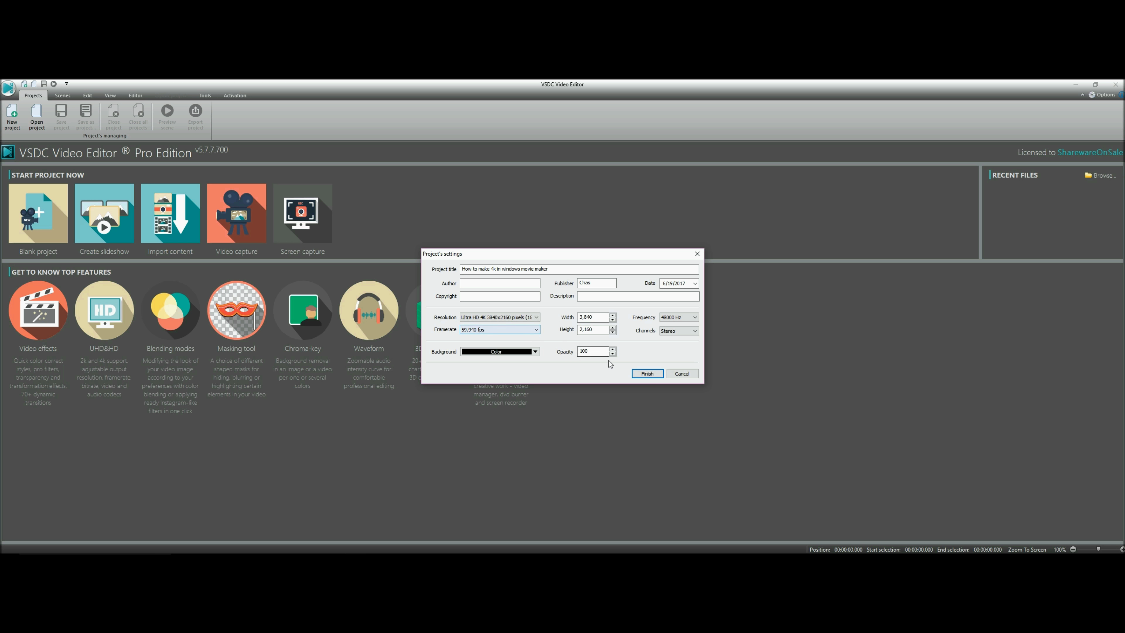
left_click(643, 373)
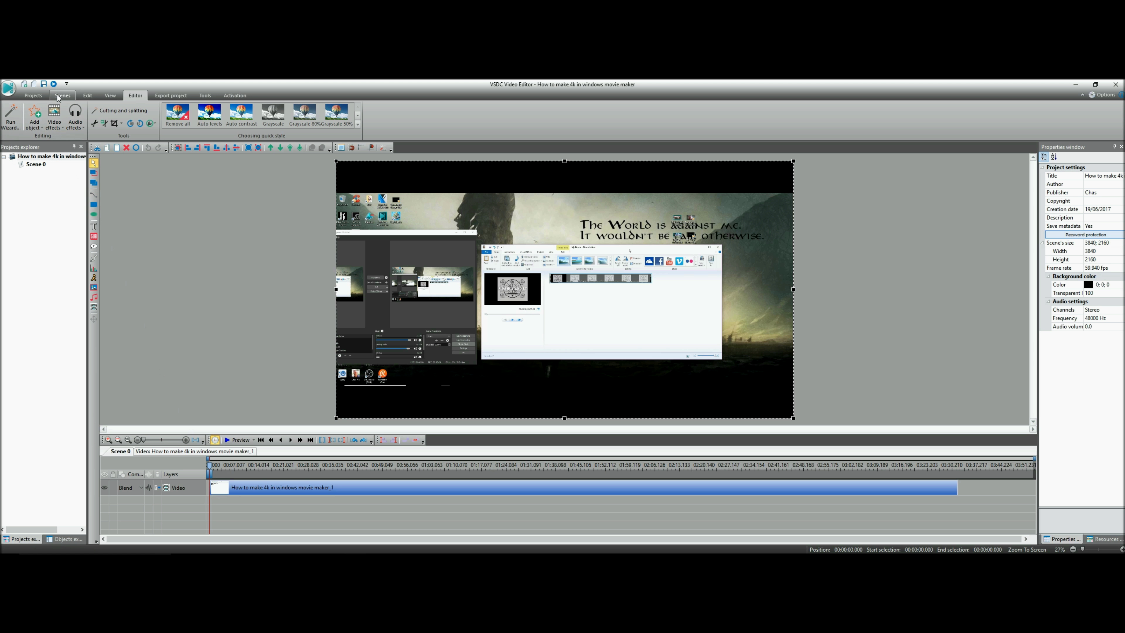
Browse the GREEN SCREEN SHORT CLIPS MOV folder, then cancel the fire_background_loop2 clip
left_click(36, 127)
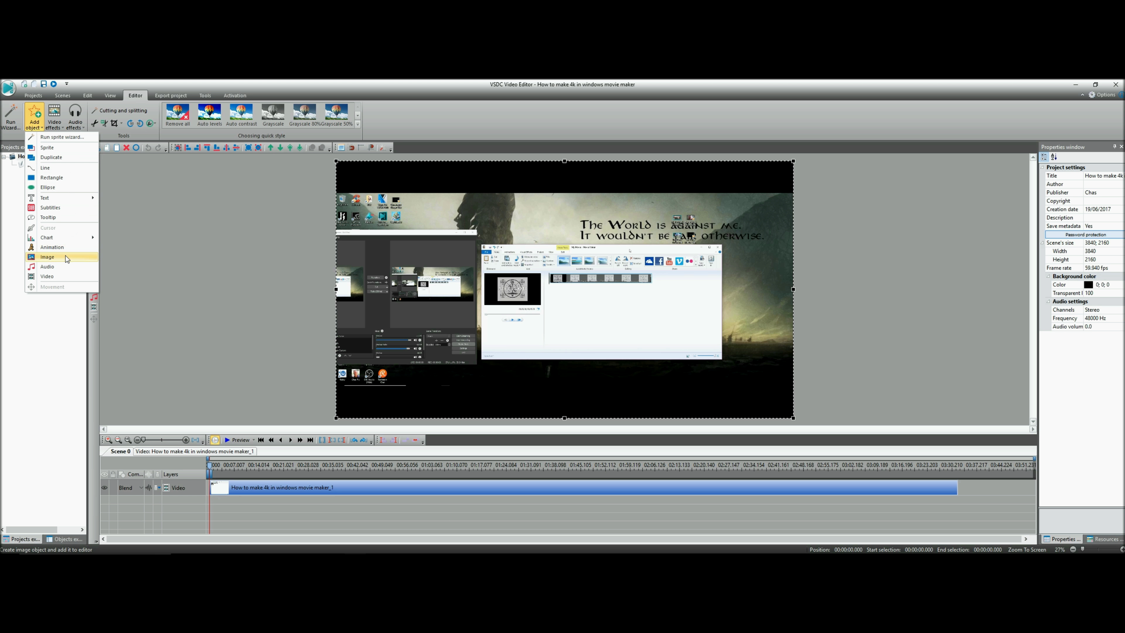
left_click(61, 276)
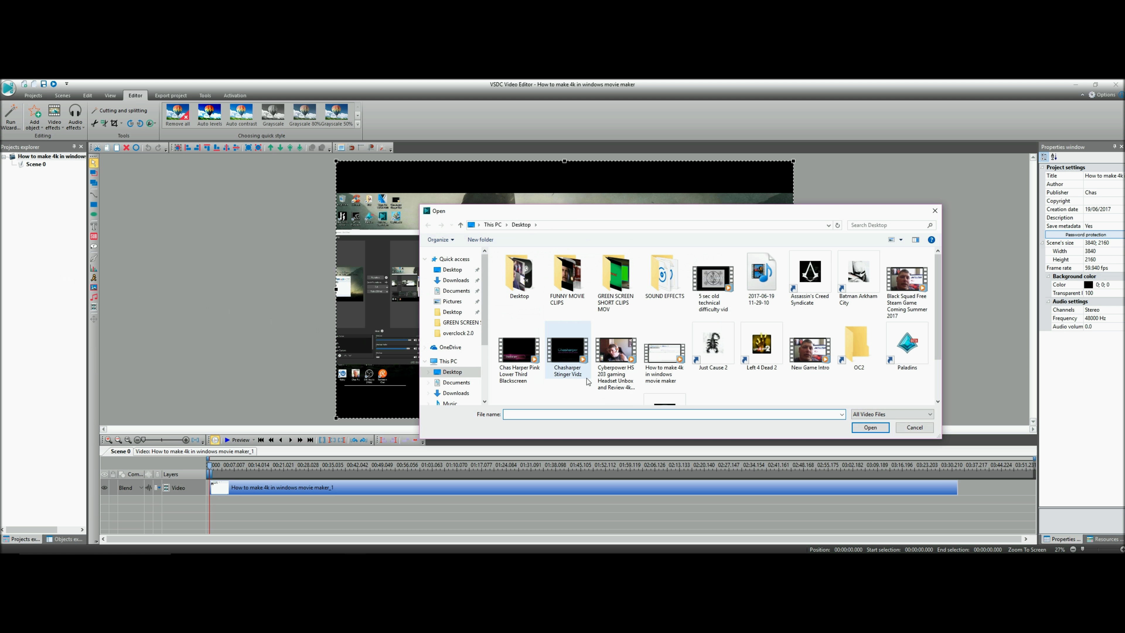
double_click(616, 272)
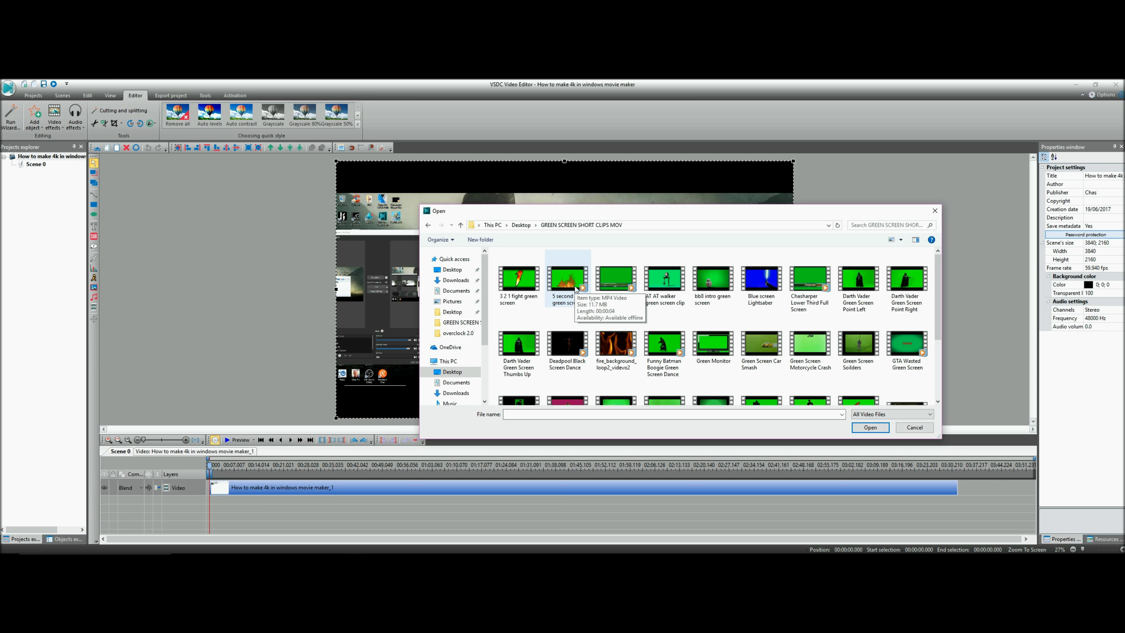
double_click(619, 346)
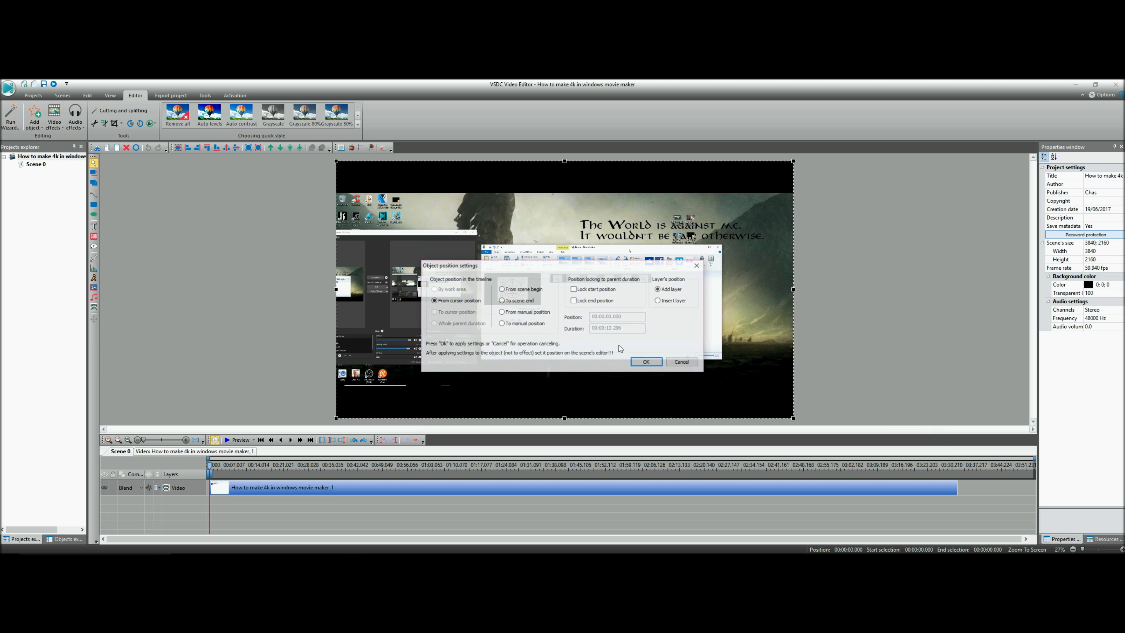
left_click(682, 362)
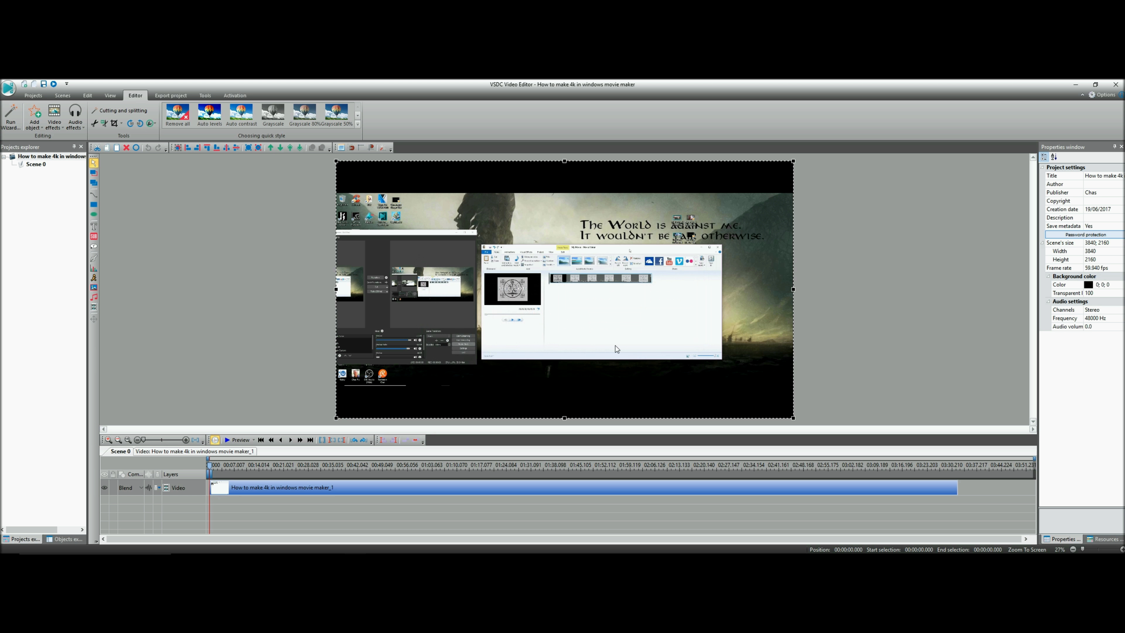
Add the Spiderman Green Screen Dance_2 video on a new layer
left_click(36, 122)
left_click(49, 276)
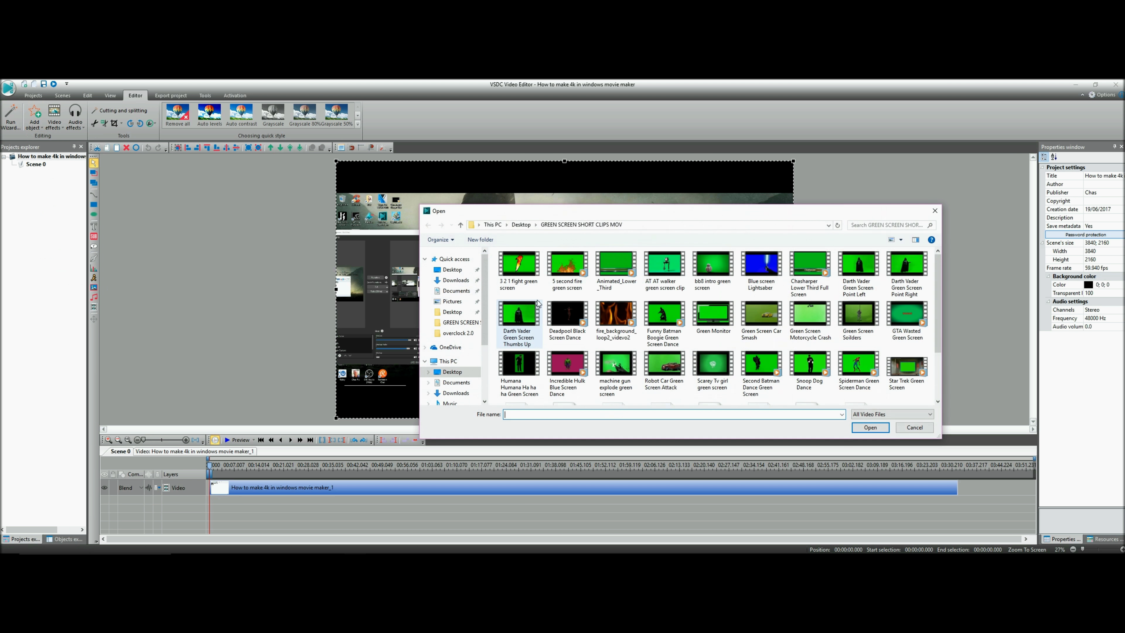
scroll(641, 339, "down", 1)
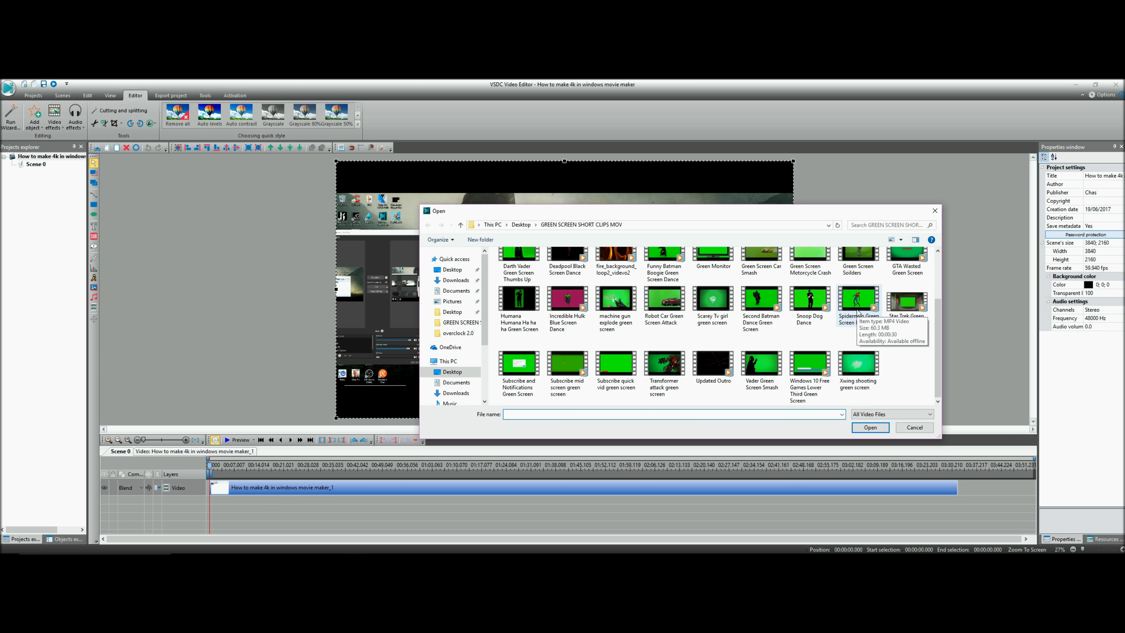
double_click(866, 296)
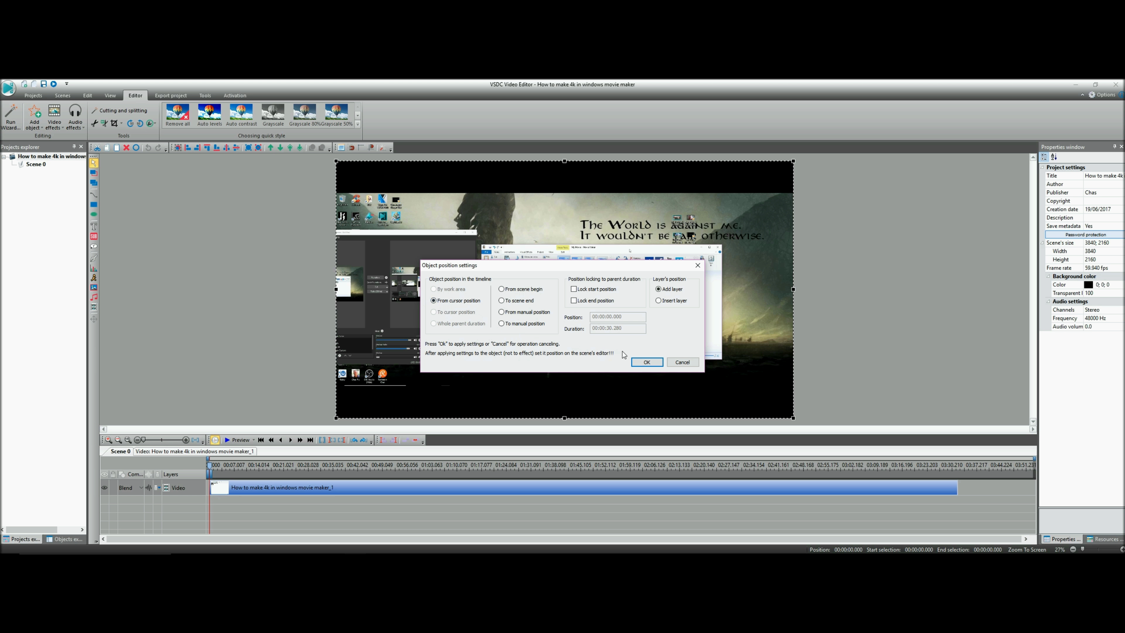
left_click(645, 362)
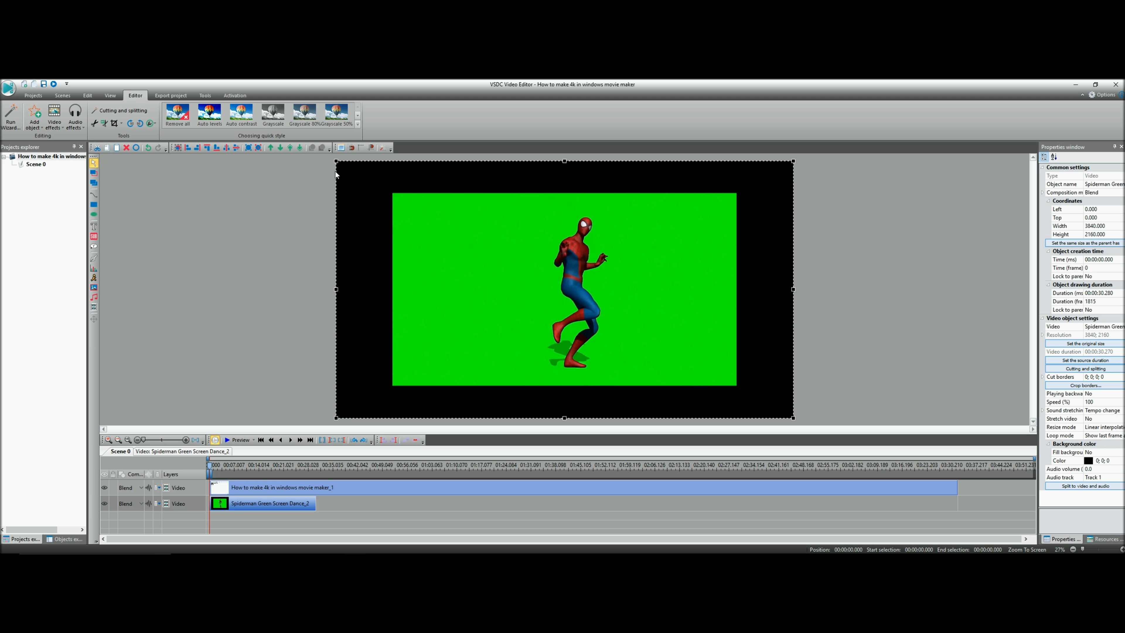
Shrink the Spiderman clip to 1781×1634 and move it to the frame's lower right
left_click_drag(337, 162, 582, 224)
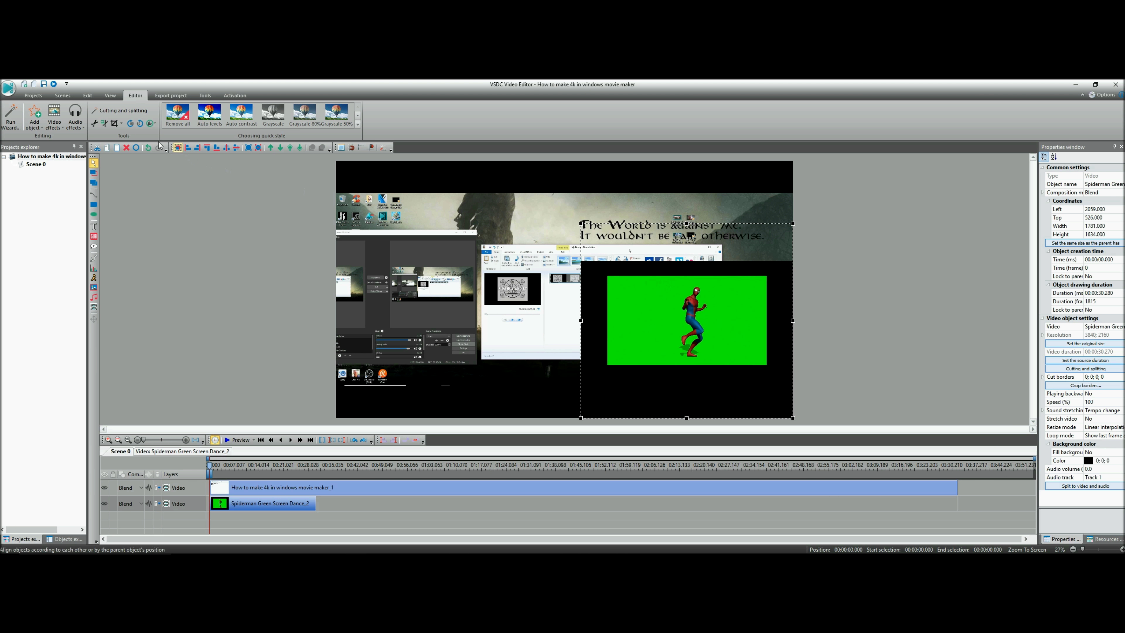
Crop the Spiderman clip with a custom 2828×1592 region around the green area
left_click(121, 125)
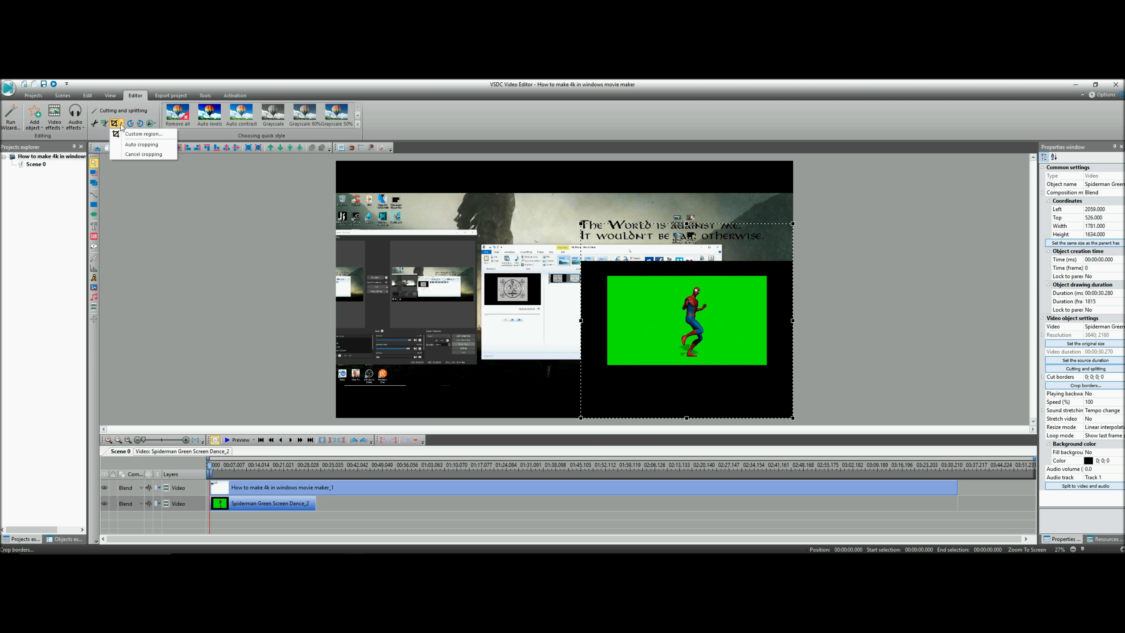
left_click(129, 134)
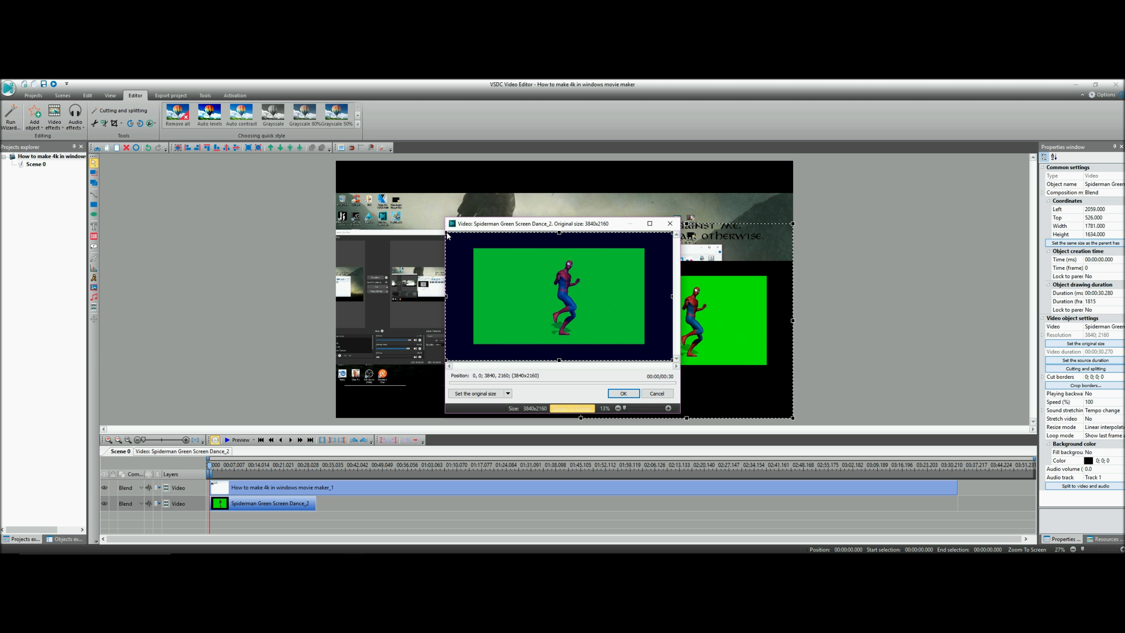
left_click_drag(446, 232, 475, 250)
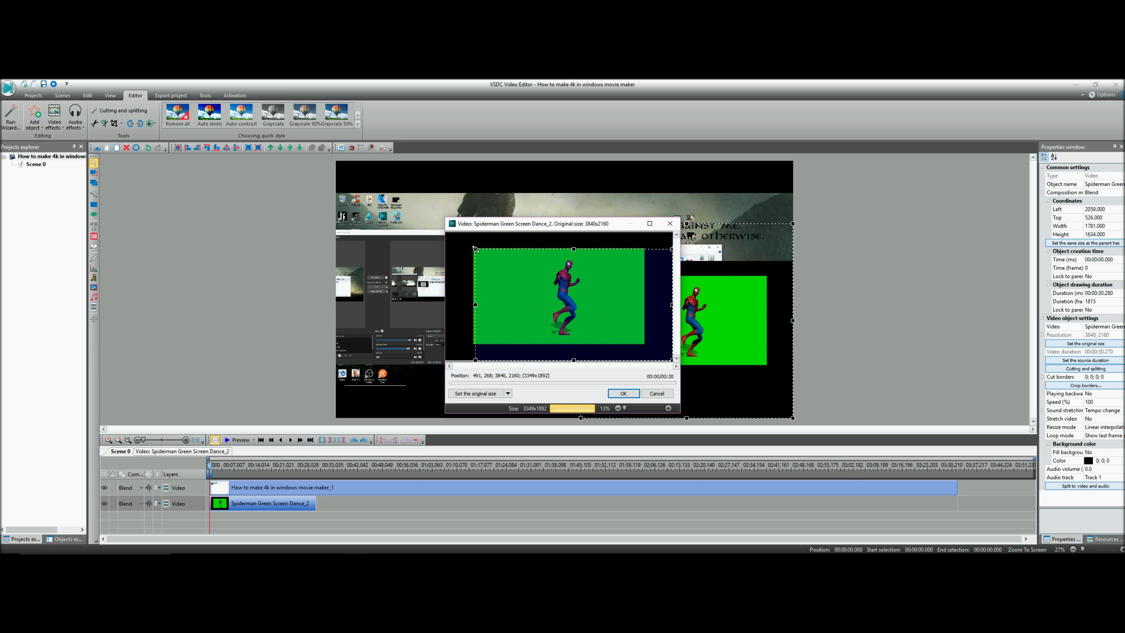
left_click_drag(672, 361, 644, 343)
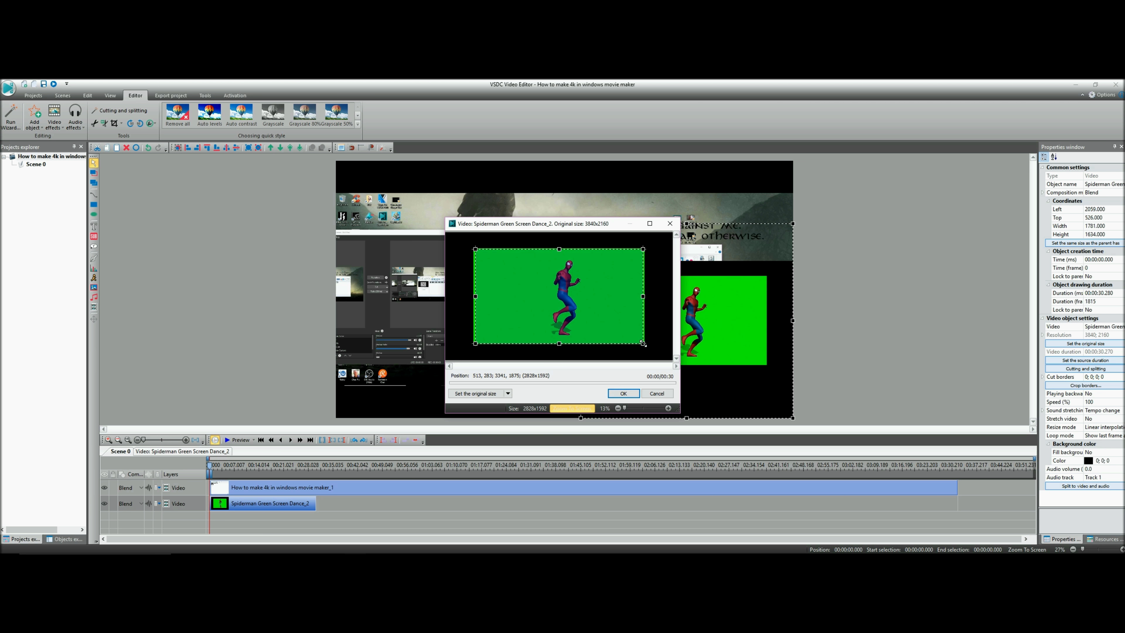
left_click(622, 393)
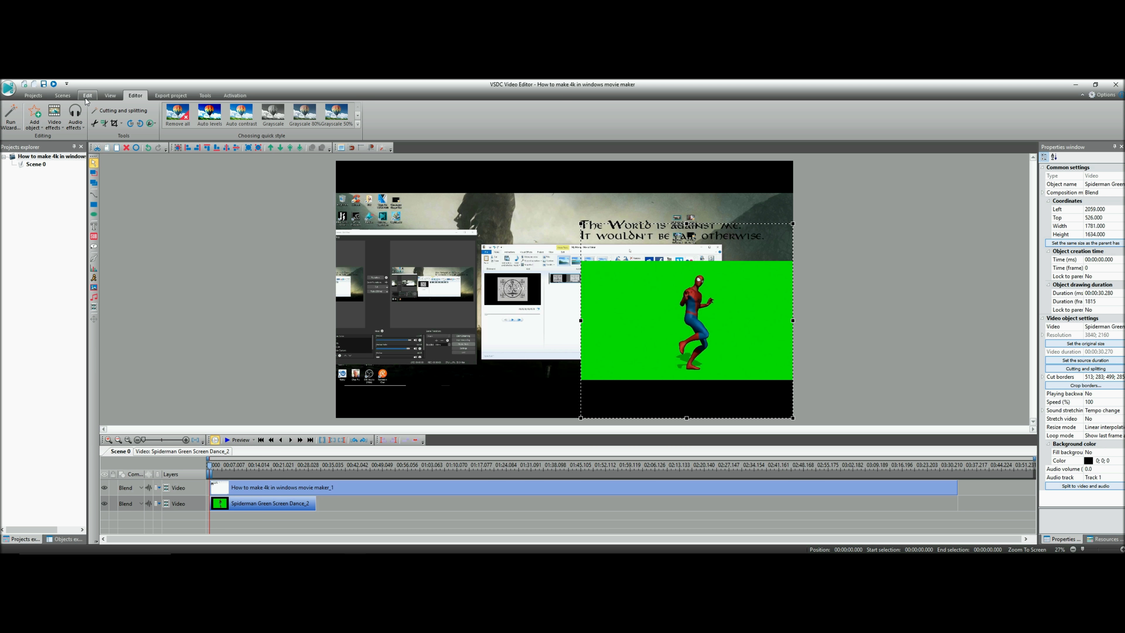
Add a Transparency > Background remover effect to the Spiderman clip from the cursor position
left_click(55, 126)
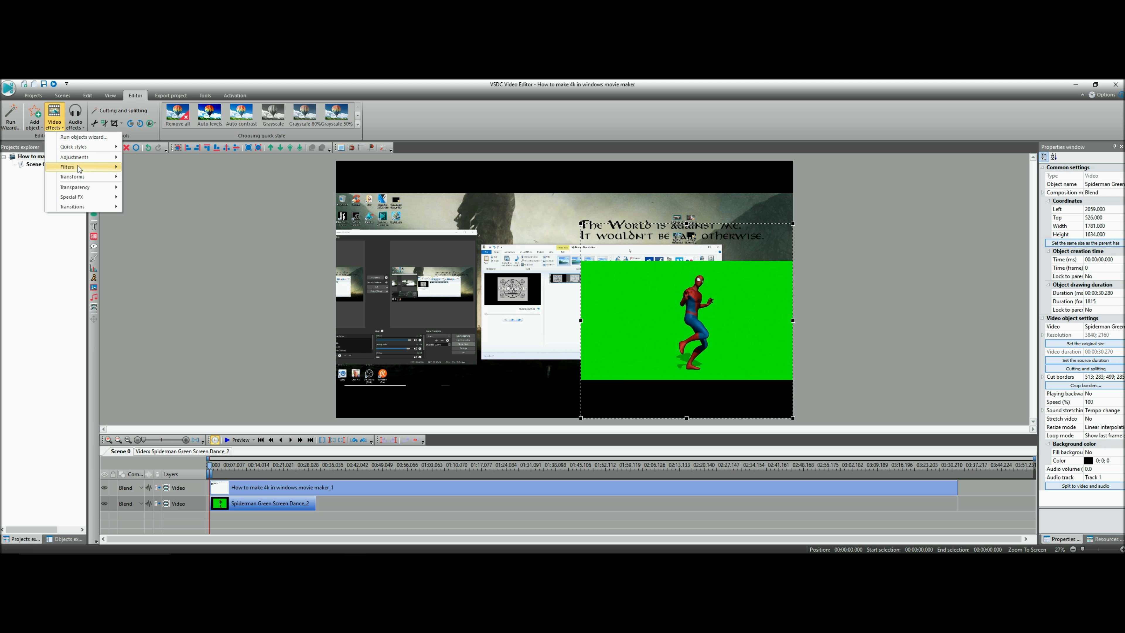
mouse_move(79, 189)
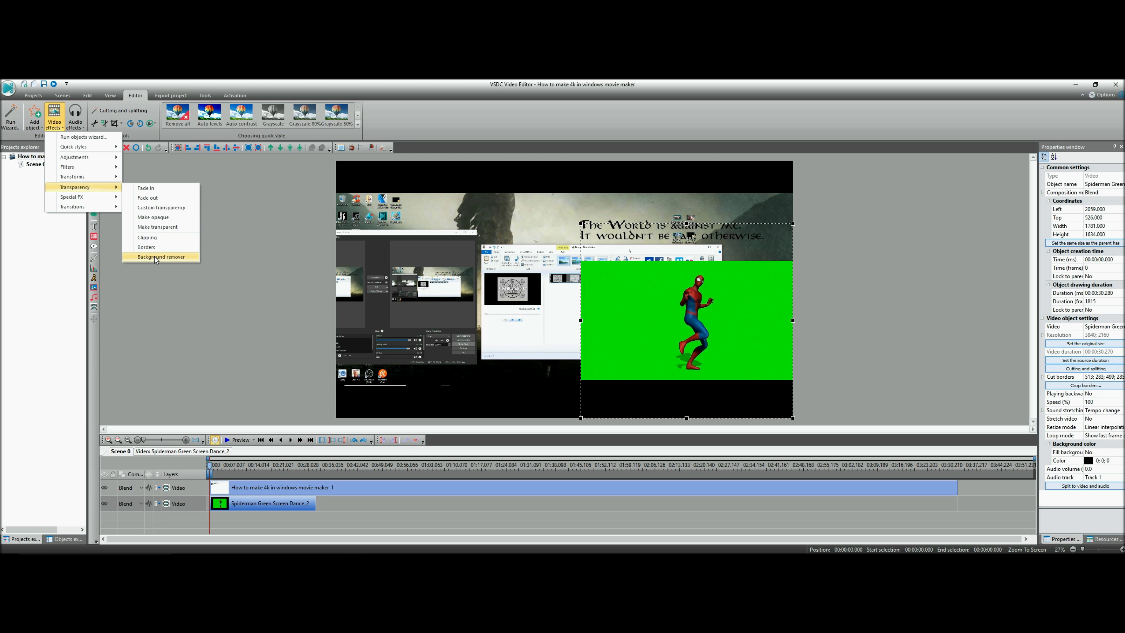
left_click(160, 257)
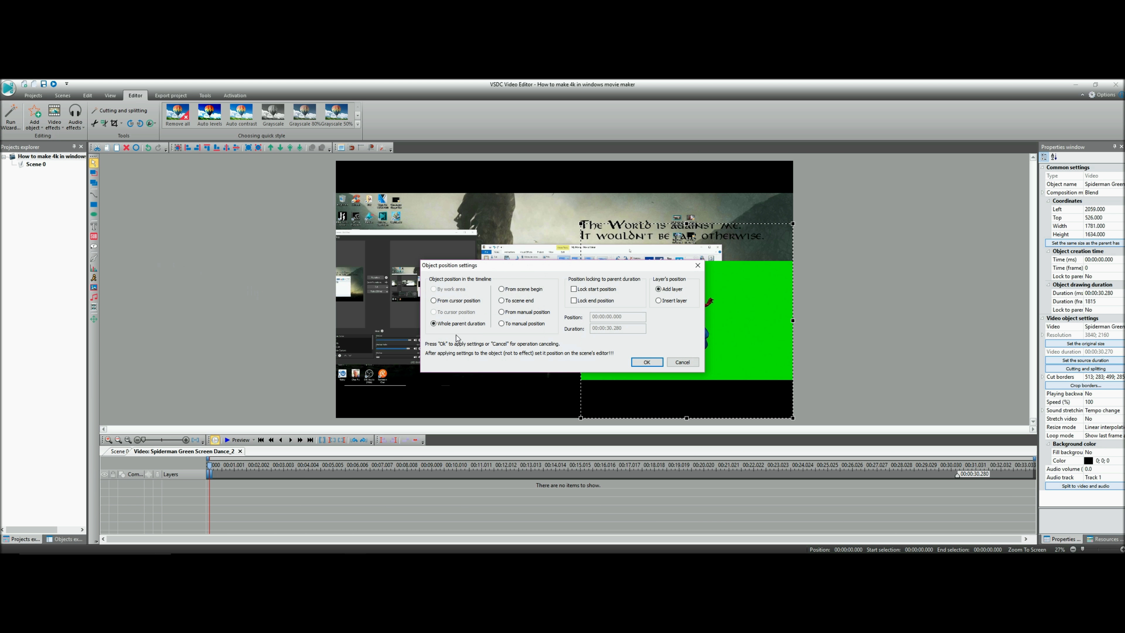
left_click(434, 301)
left_click(647, 361)
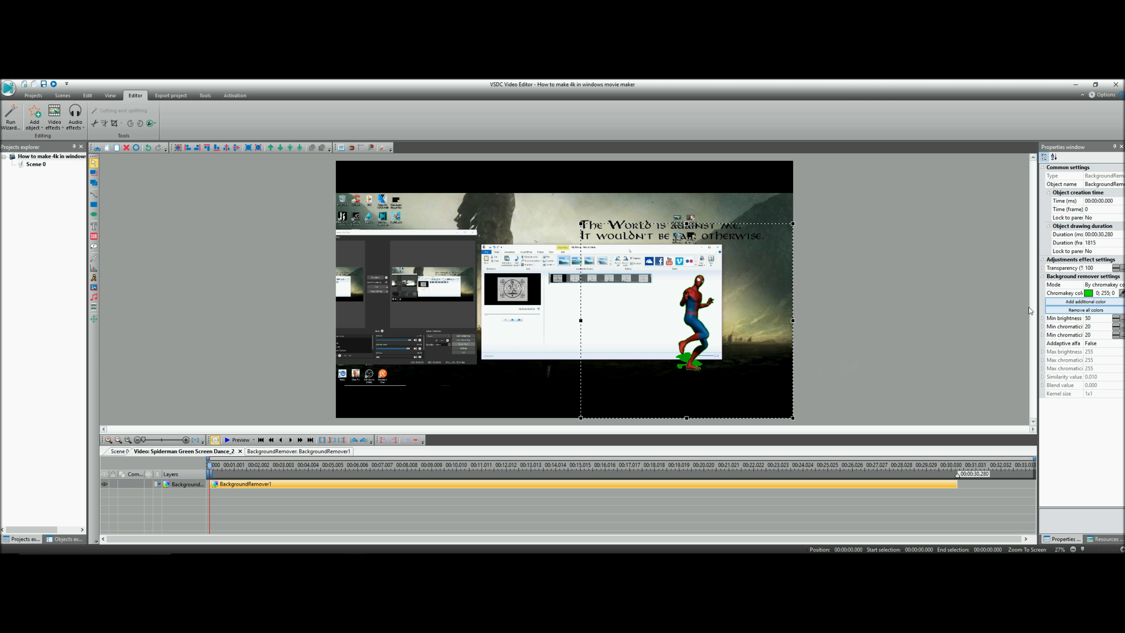
Set the remover's min brightness to 61, min chromaticity U to 41 and V to 92
left_click(1103, 335)
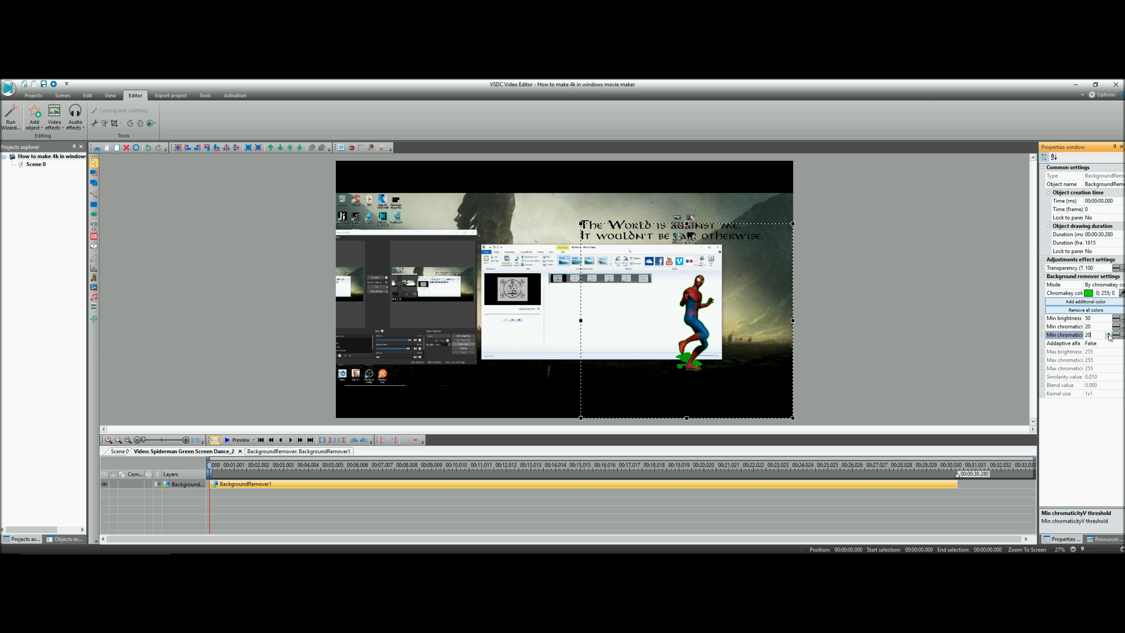
left_click(1109, 335)
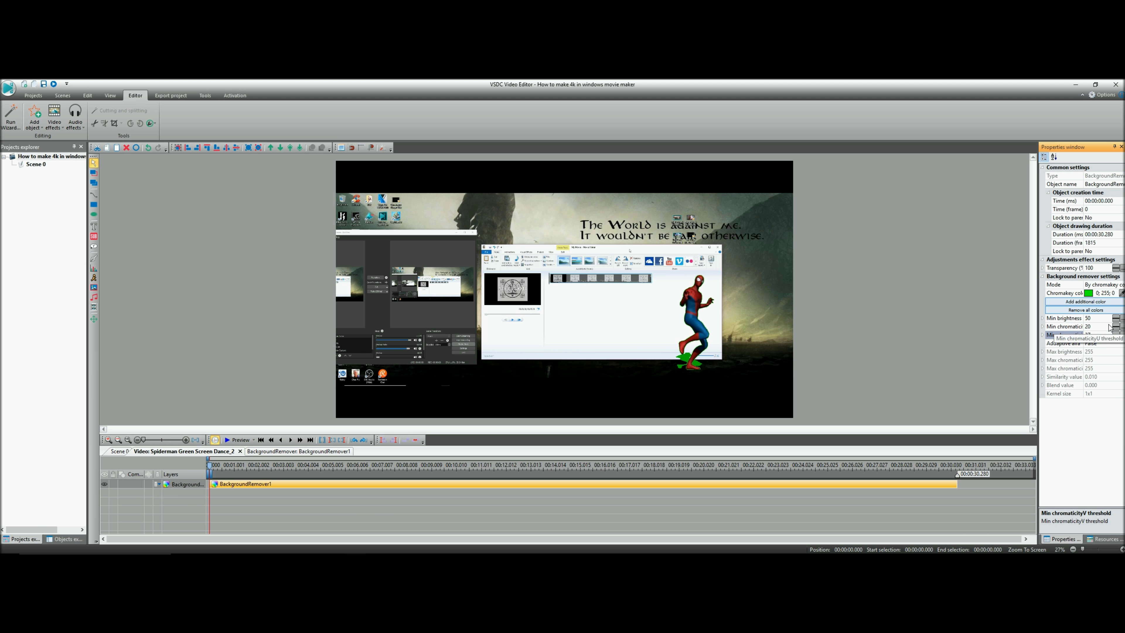
left_click(1109, 327)
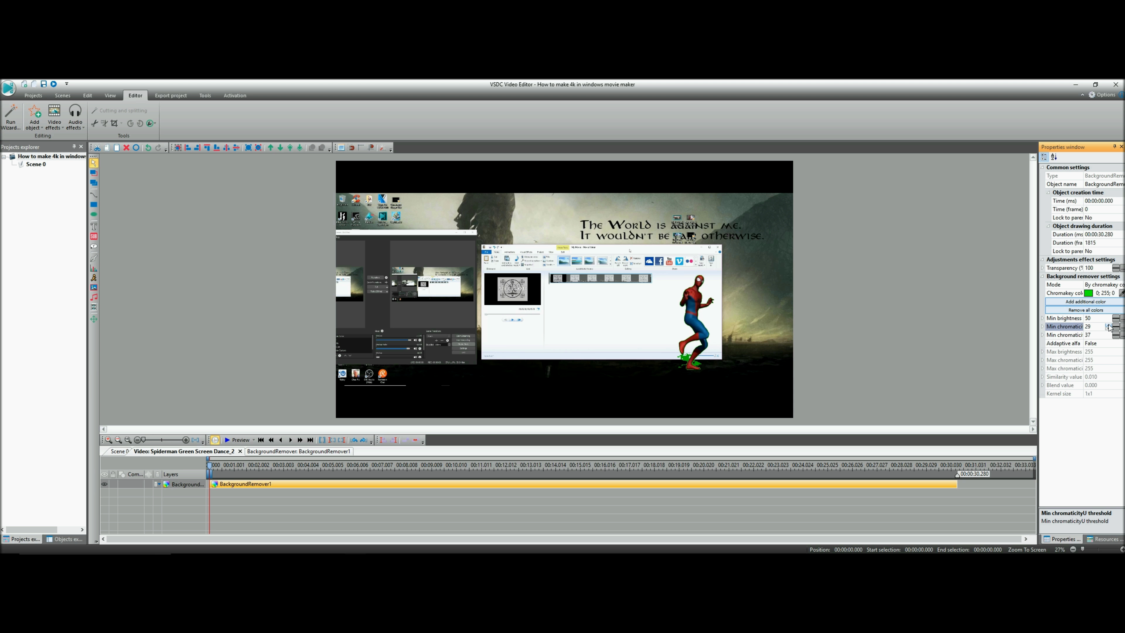
left_click(1109, 319)
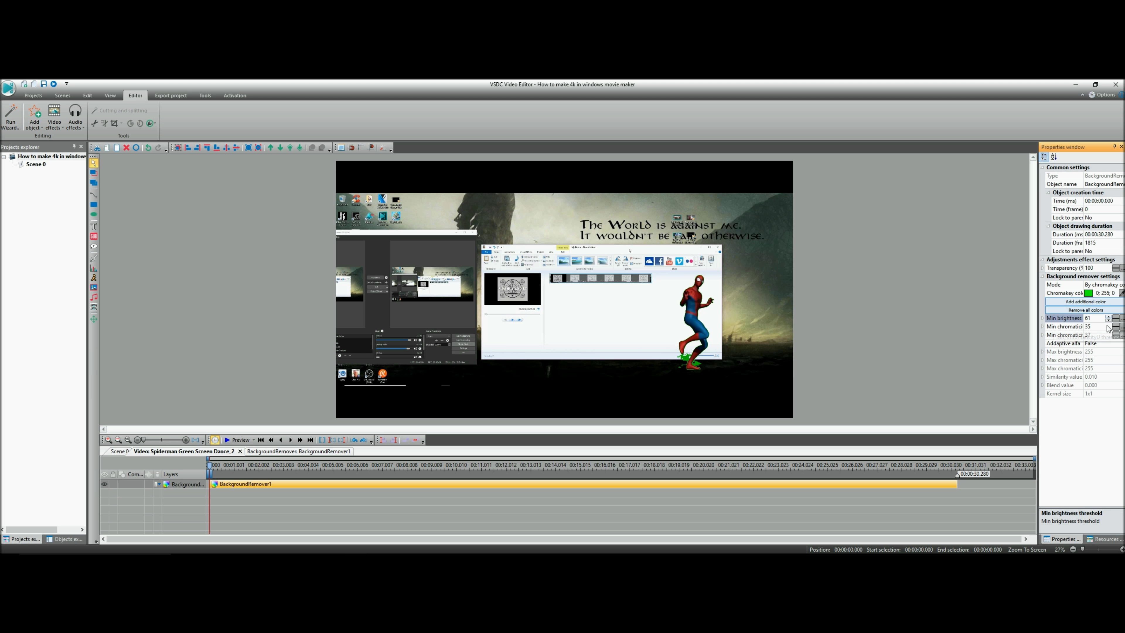
left_click(1109, 328)
left_click(1109, 328)
left_click(1109, 328)
left_click(1109, 328)
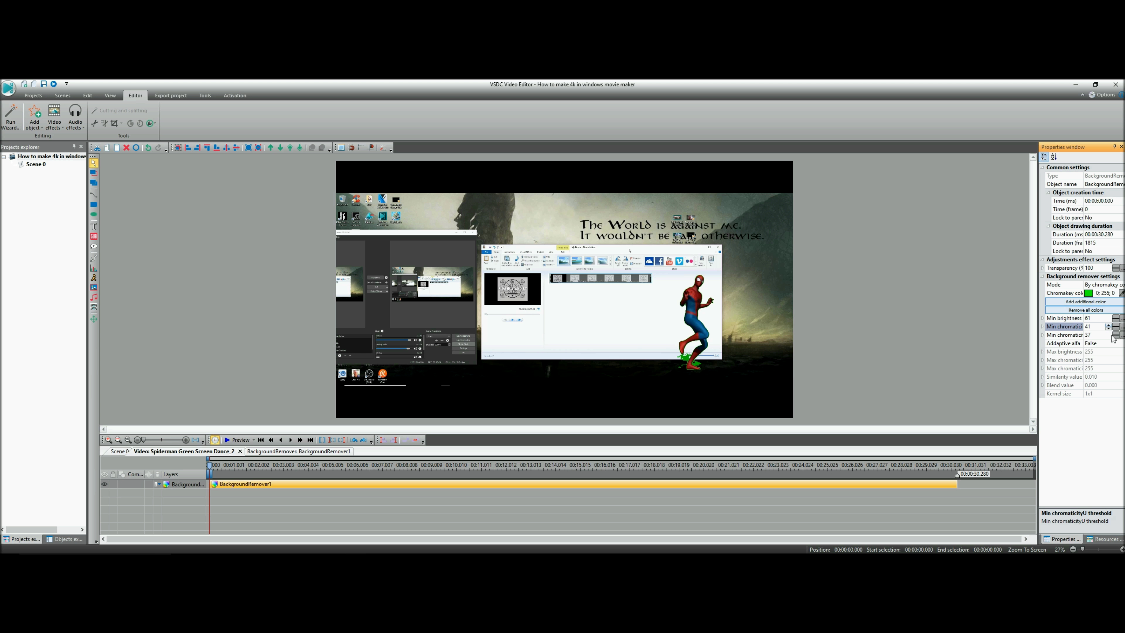
left_click(1110, 336)
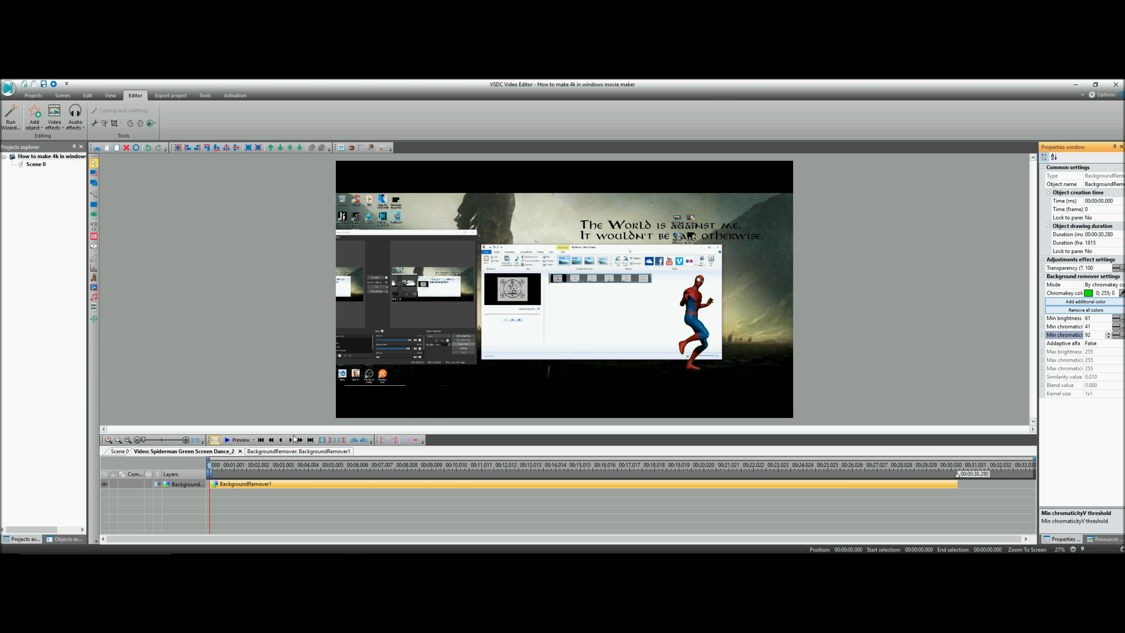
left_click(242, 441)
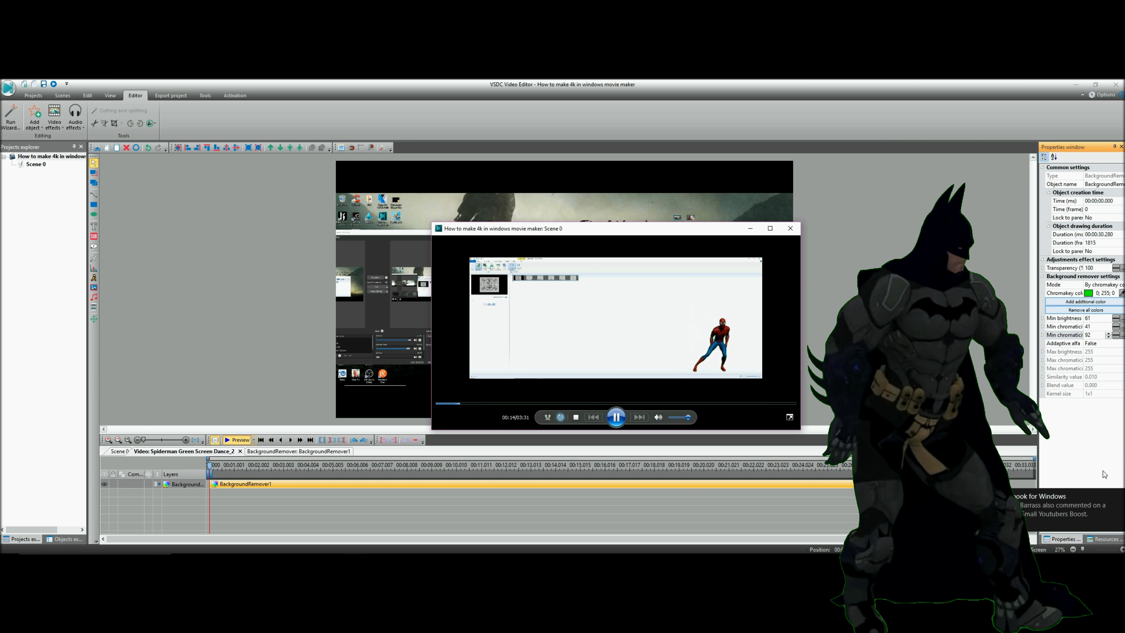
left_click(1119, 496)
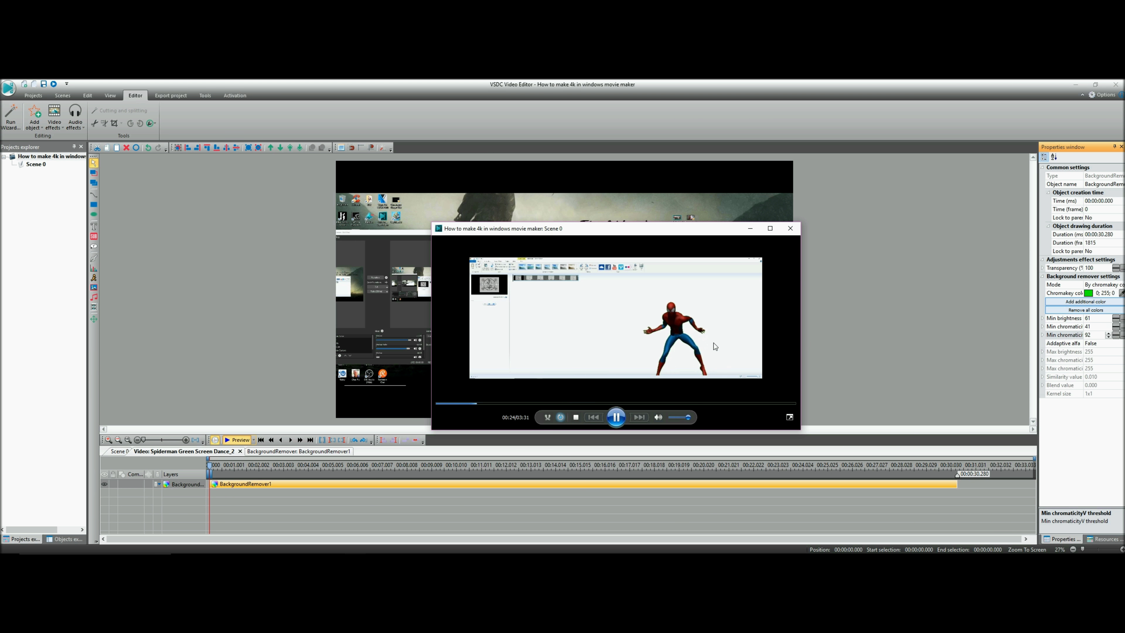
left_click(791, 231)
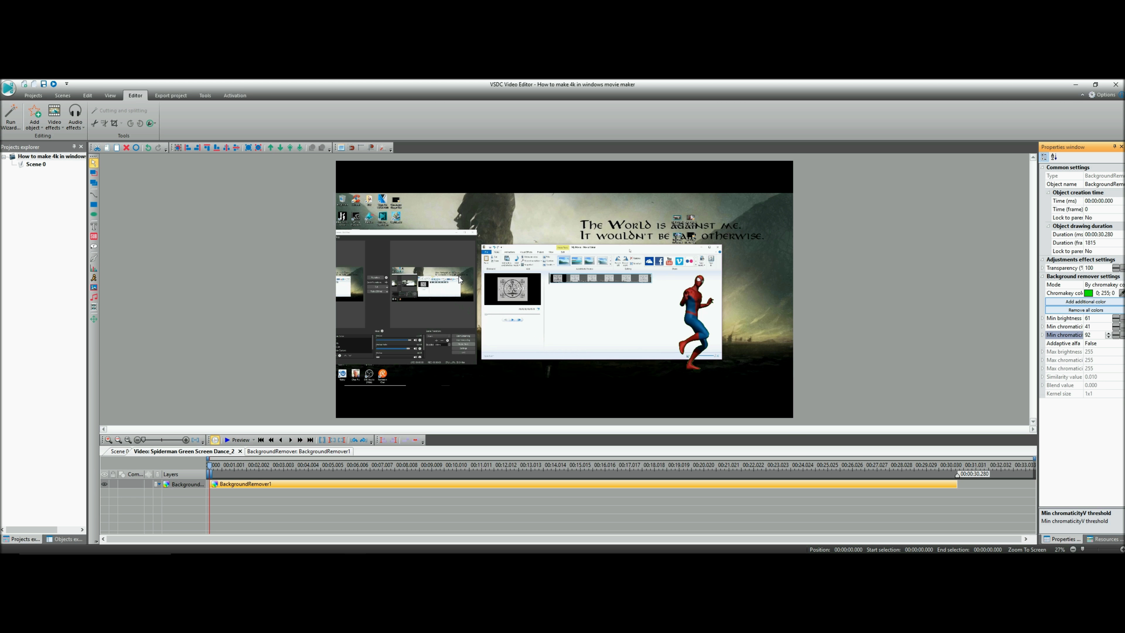
Choose Web export for YouTube and review the source video and audio tracks
left_click(171, 95)
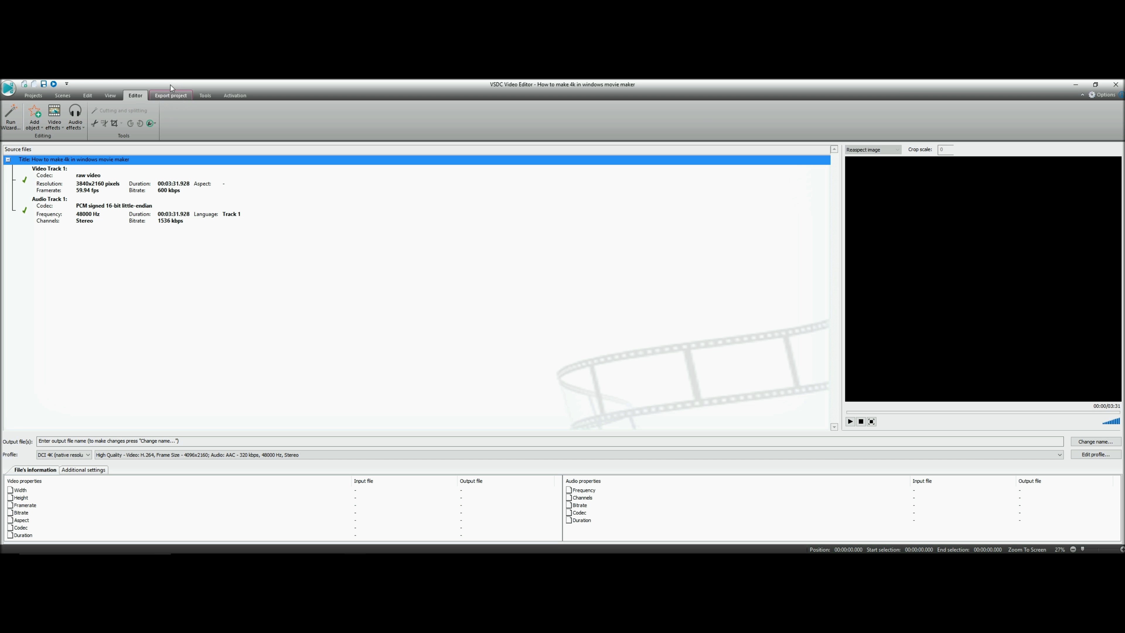
left_click(168, 96)
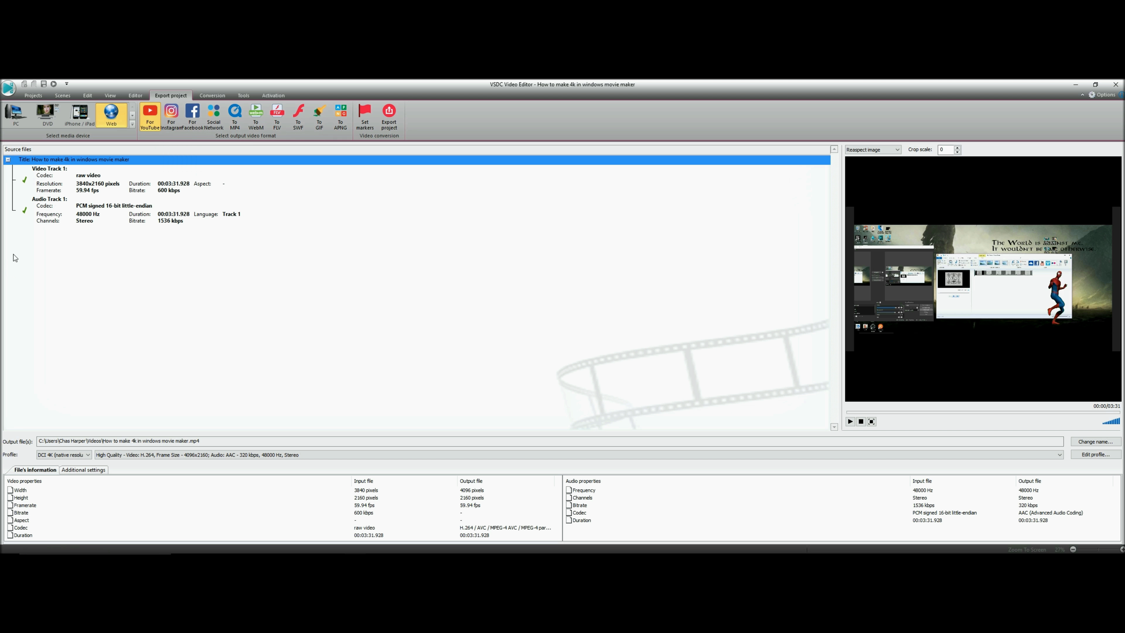
left_click(76, 190)
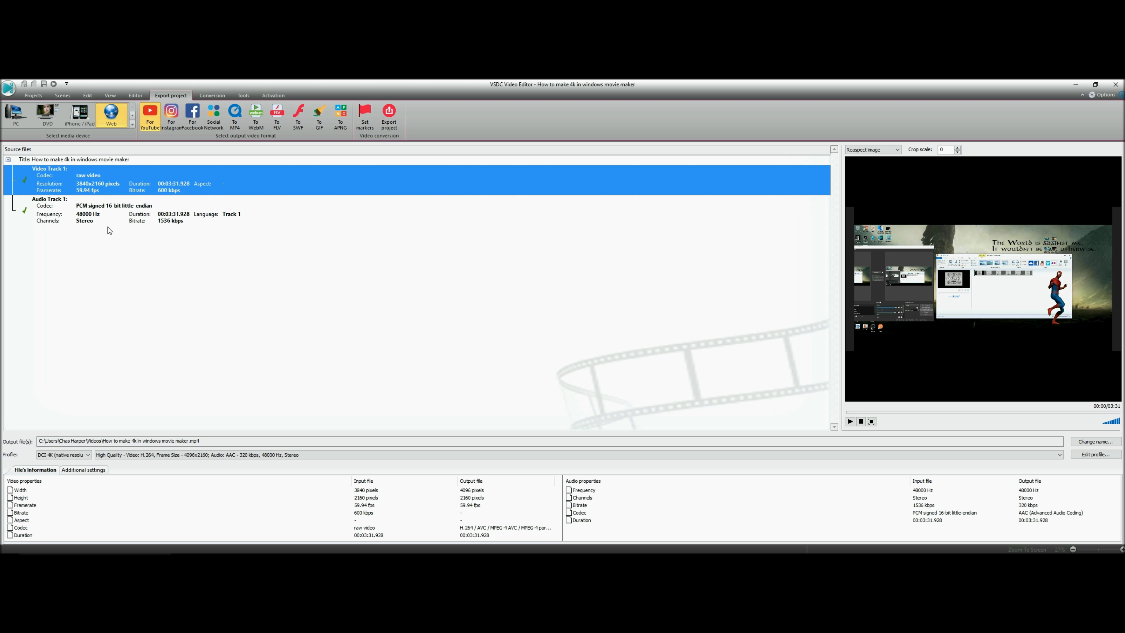
left_click(105, 217)
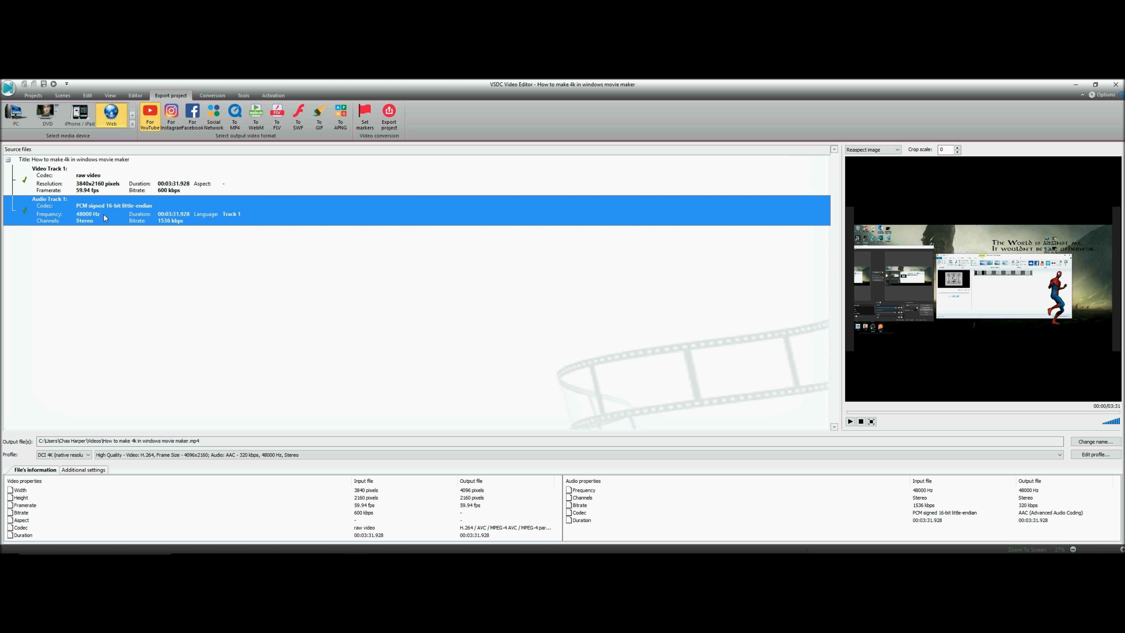
Point the output file to the Desktop, declining to replace the existing file
left_click(1091, 443)
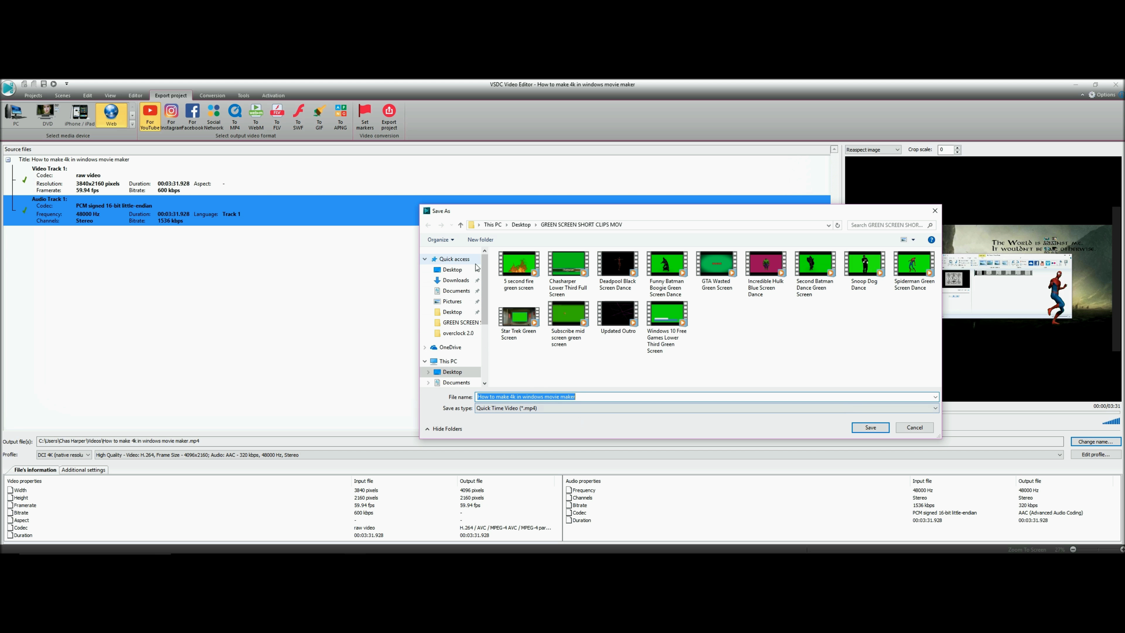
left_click(461, 269)
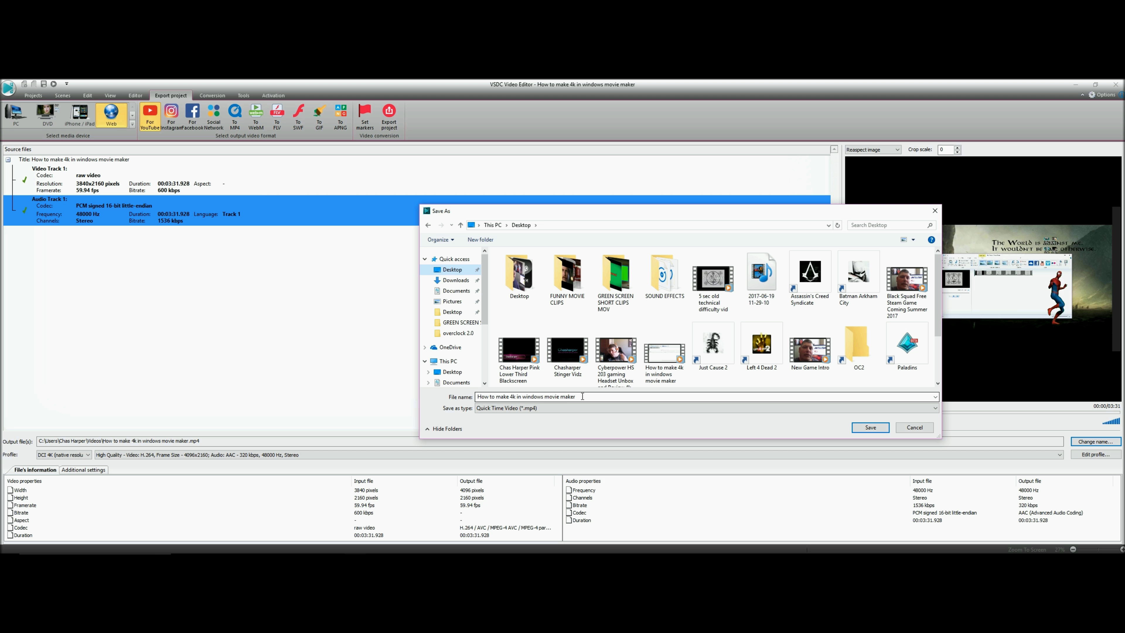
left_click(869, 428)
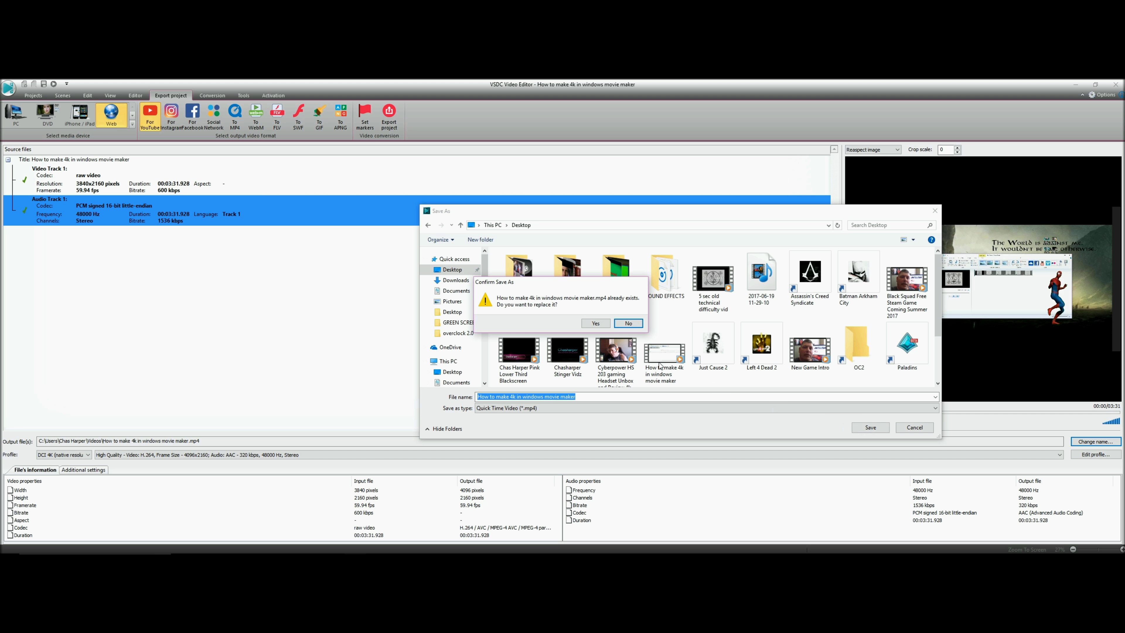
left_click(628, 324)
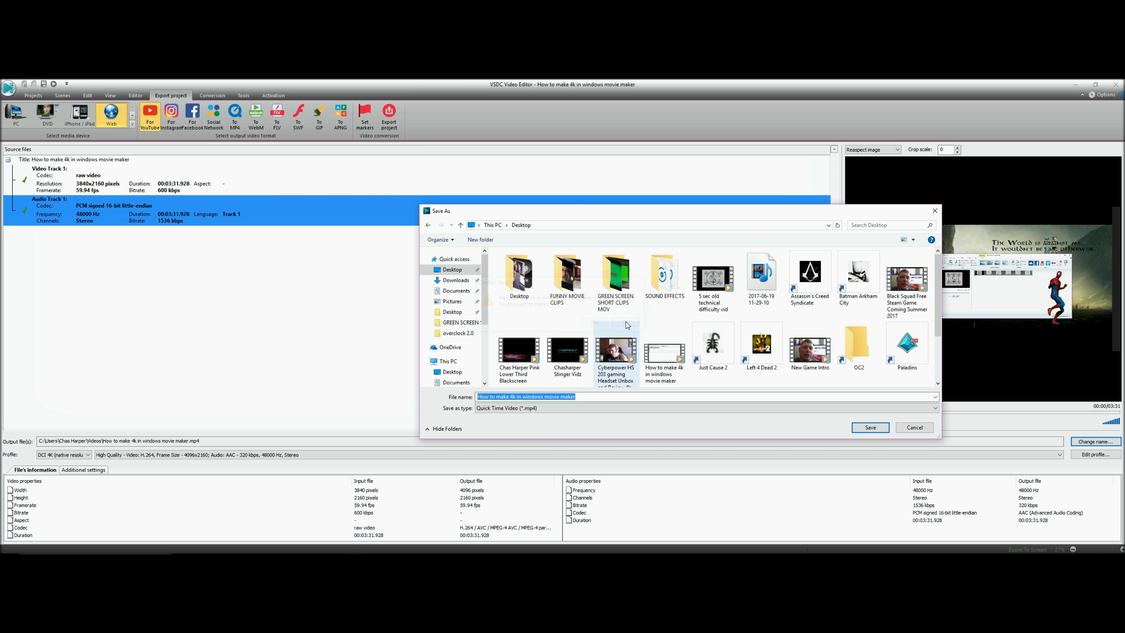
Append ' green screen' to the output file name and save it
left_click(597, 397)
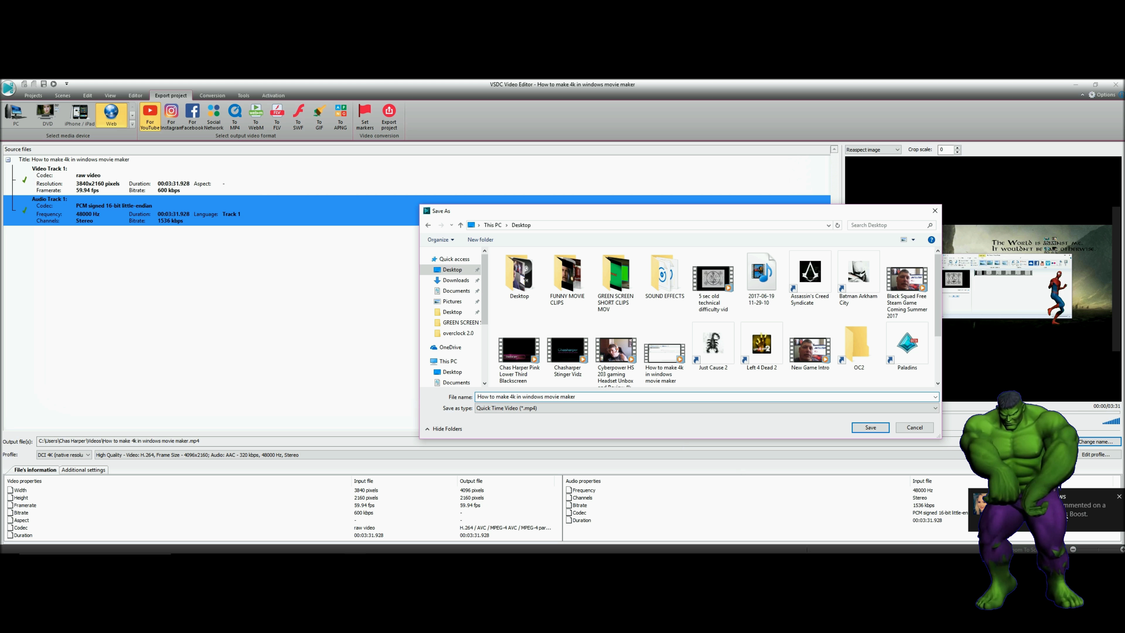
left_click(1118, 500)
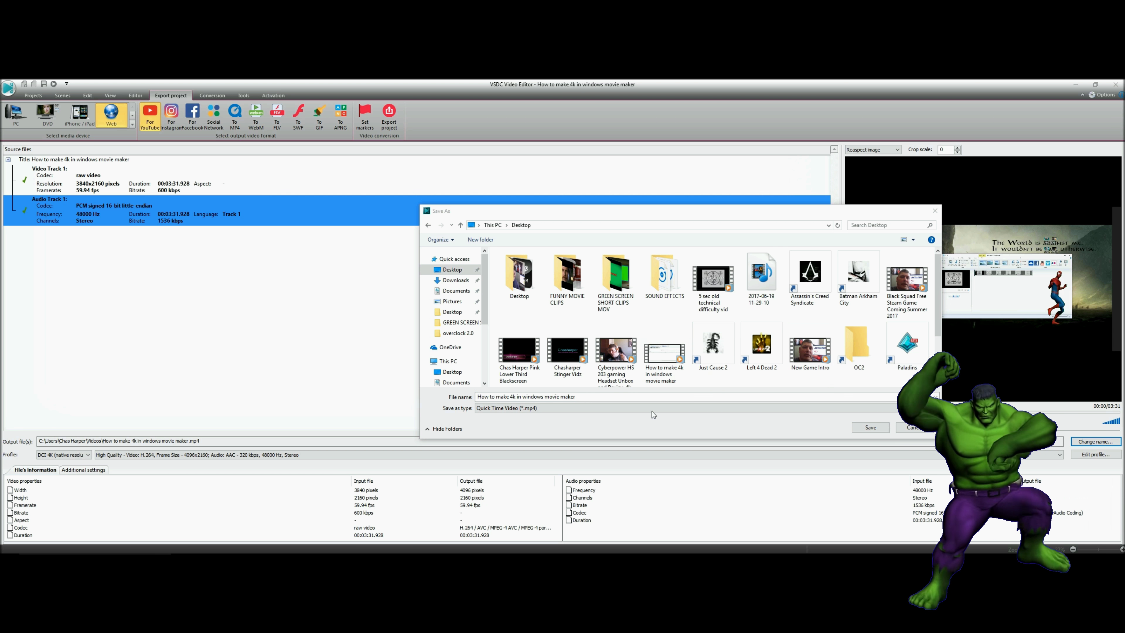
left_click(624, 398)
type("g")
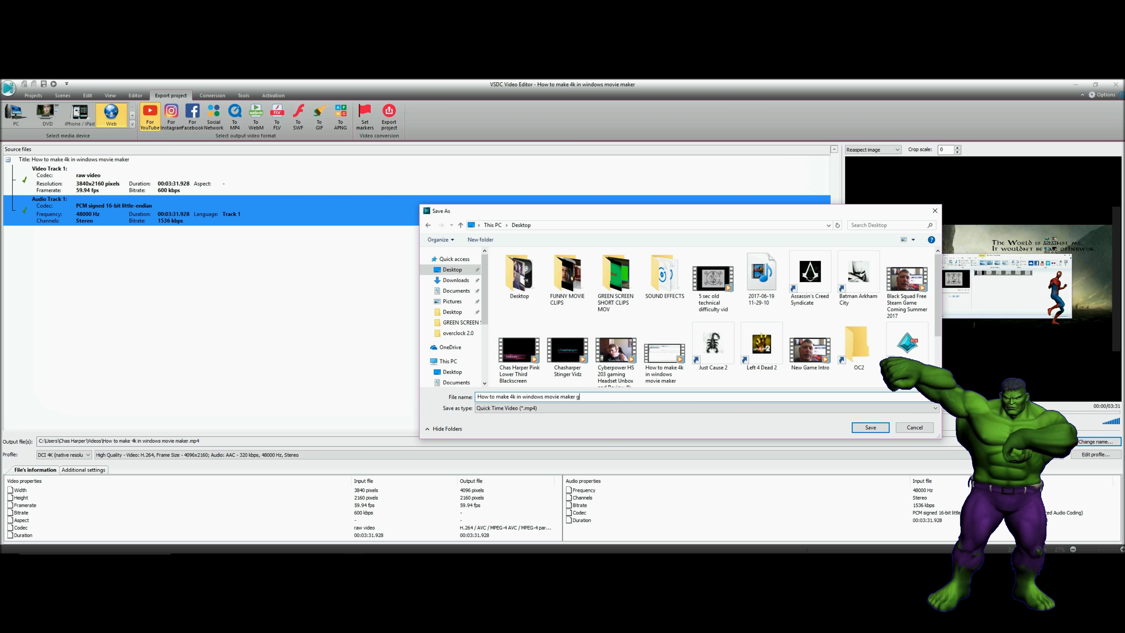
type("reen screen")
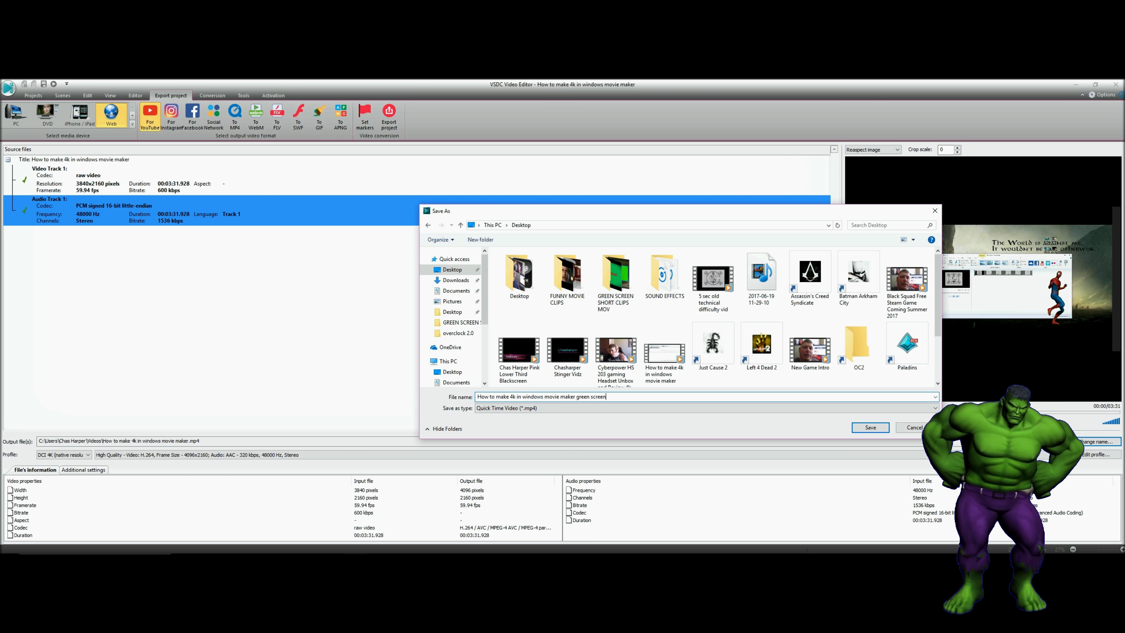
left_click(869, 427)
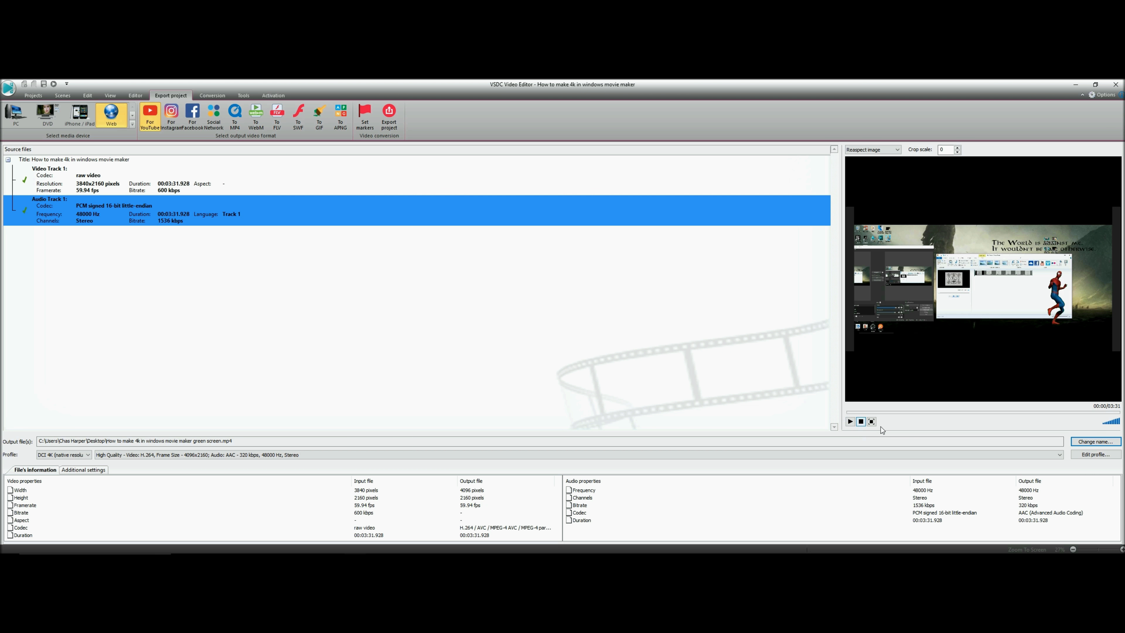
Switch to the 4K (Ultra HD) High Quality profile with quality 100 and 60 fps
left_click(1087, 456)
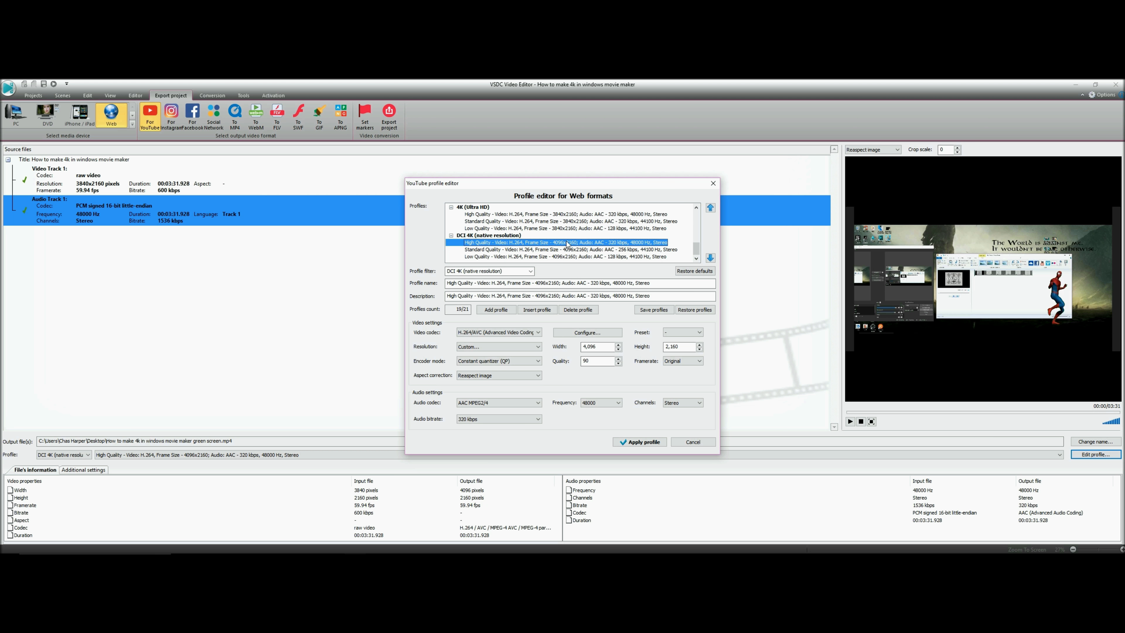
left_click(574, 215)
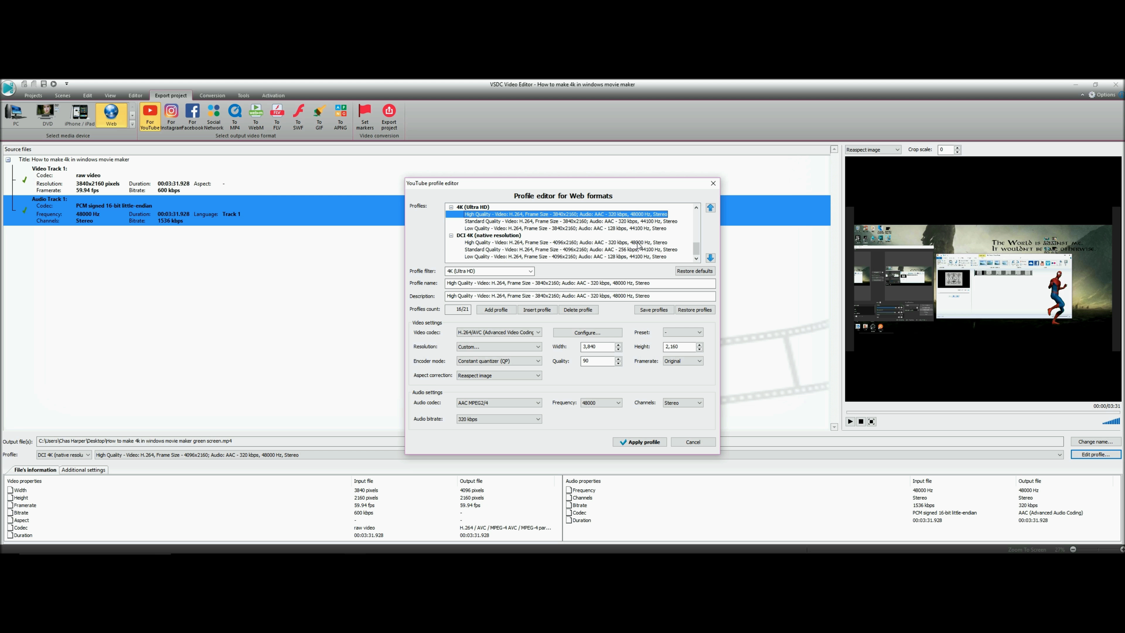
left_click(619, 359)
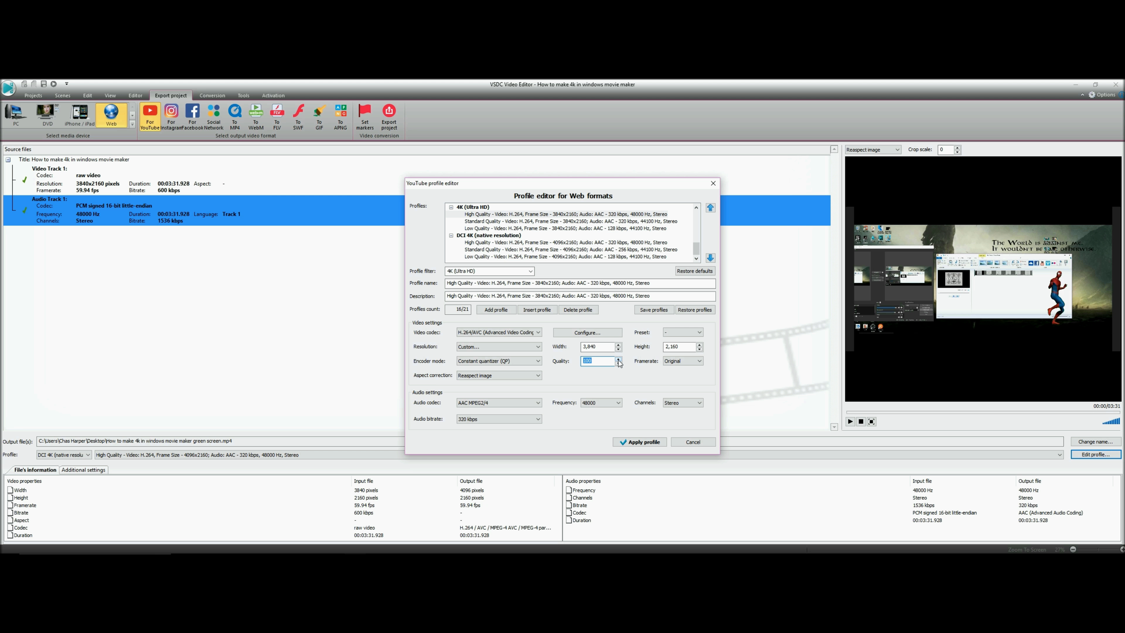
left_click(682, 361)
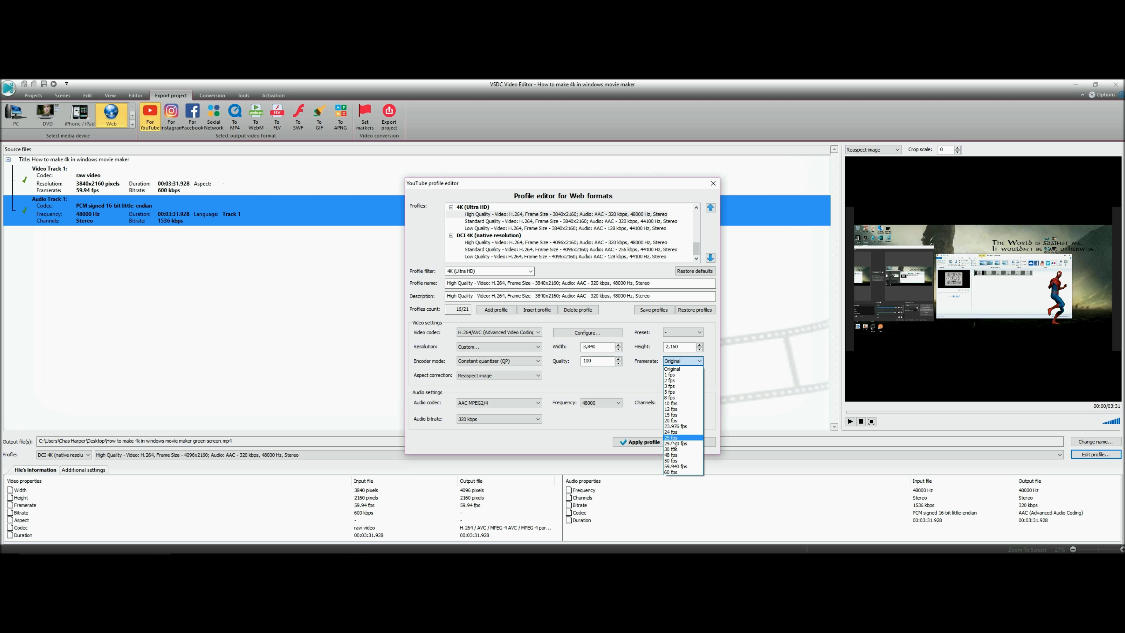
left_click(678, 472)
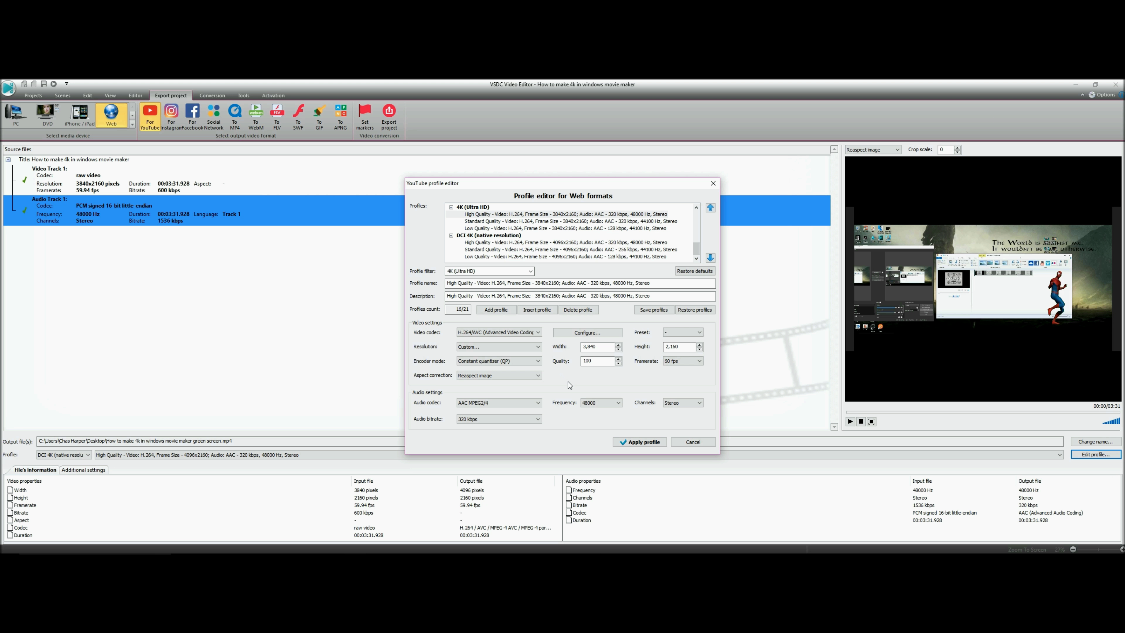
Apply the edited 4K 60 fps profile and launch the MP4 export
left_click(627, 443)
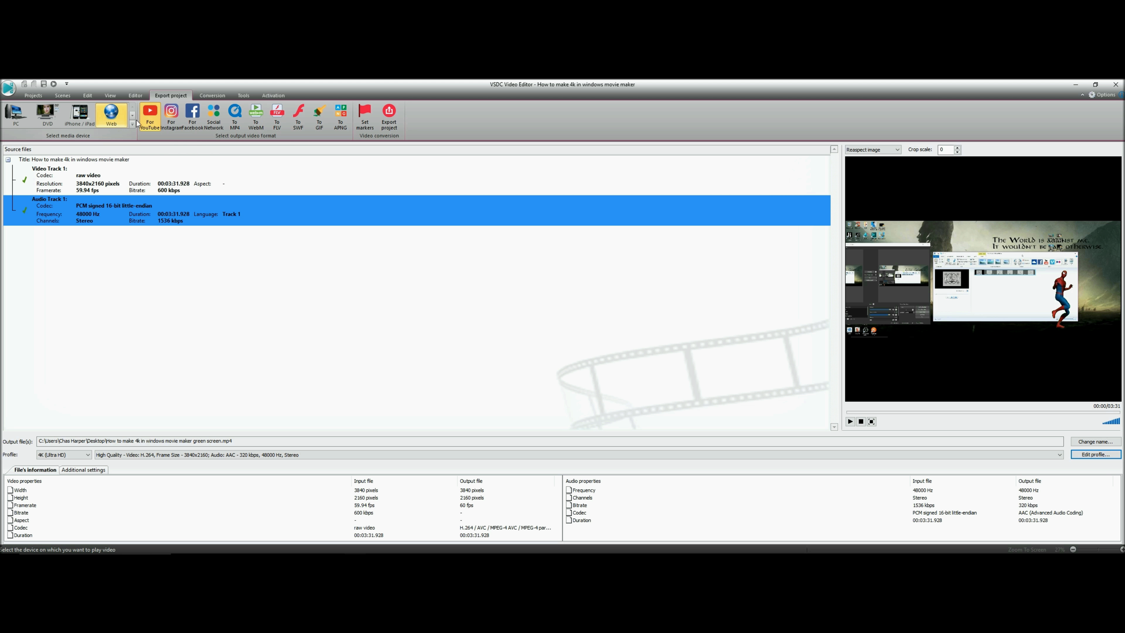
left_click(388, 118)
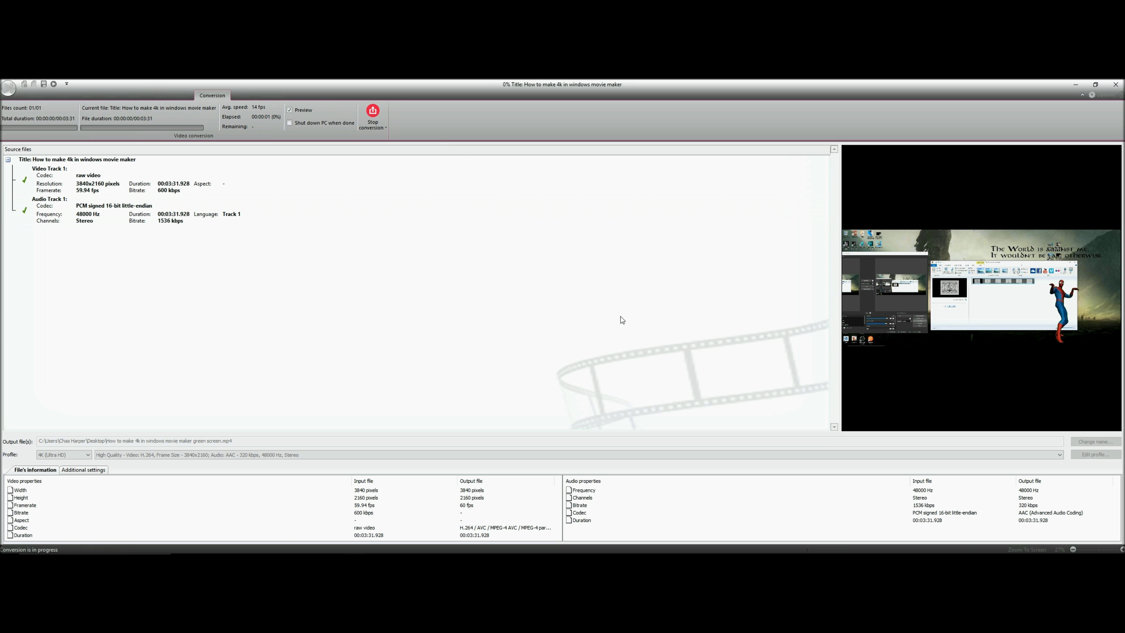